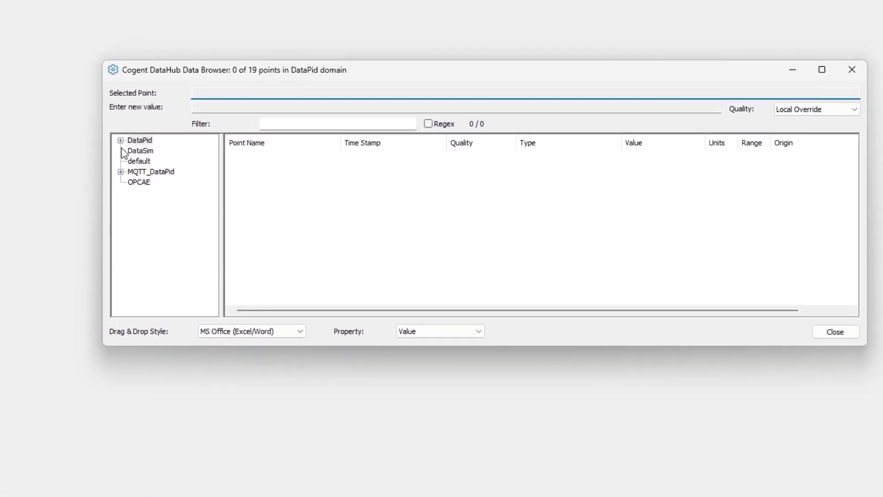
Expand DataPid to list PID1's four points, then open the Configure Security dialog
click(314, 84)
click(144, 152)
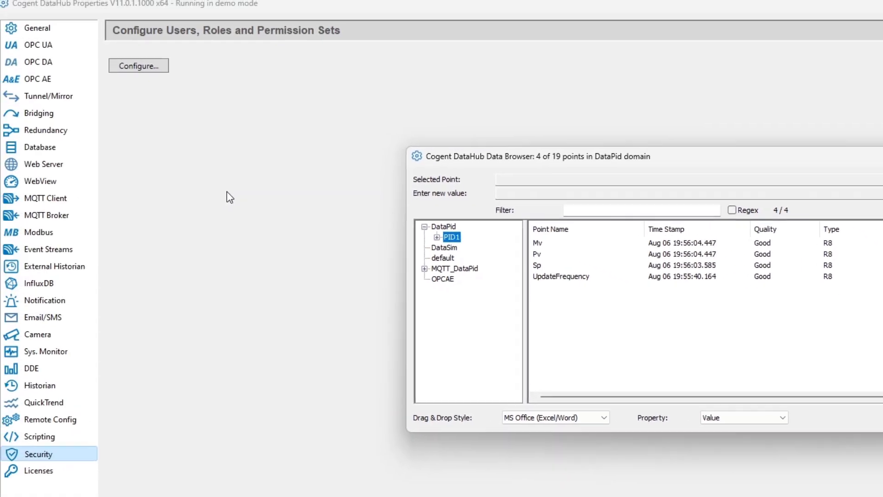
click(57, 42)
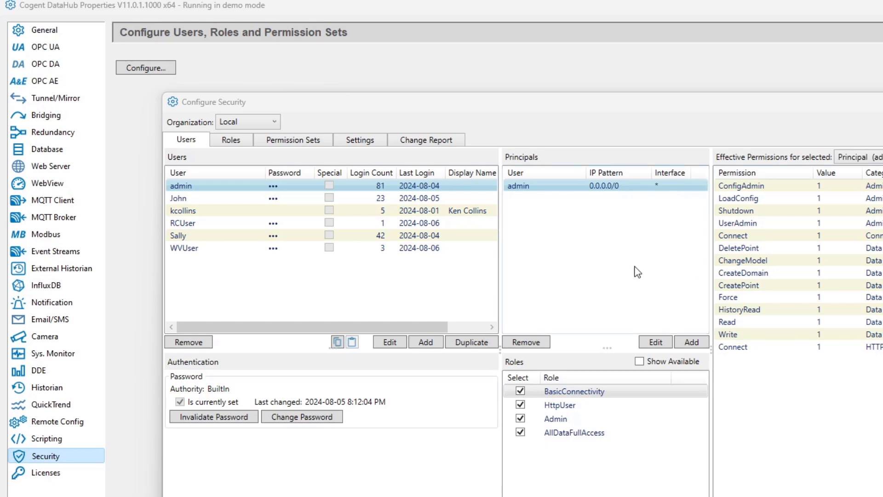
Add built-in user SimDataUser with a password, keeping only the BasicConnectivity default role
click(430, 345)
click(478, 352)
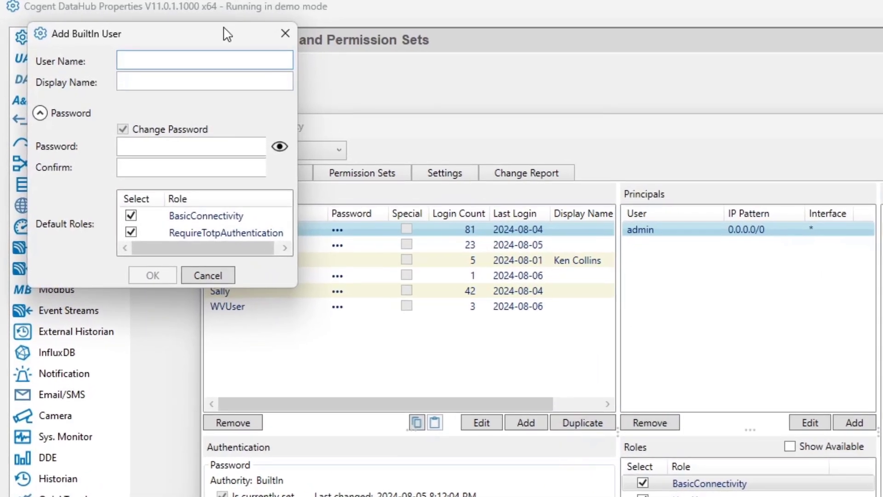
text(Sim DataUse)
key(Left)
key(Left)
key(Left)
key(Left)
key(Left)
key(BackSpace)
key(Tab)
key(Tab)
key(Tab)
text(1234)
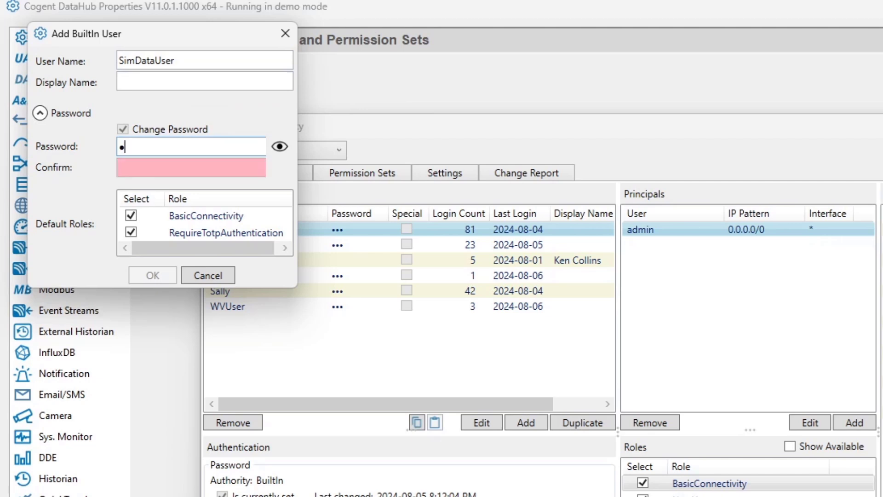
key(Tab)
text(1234)
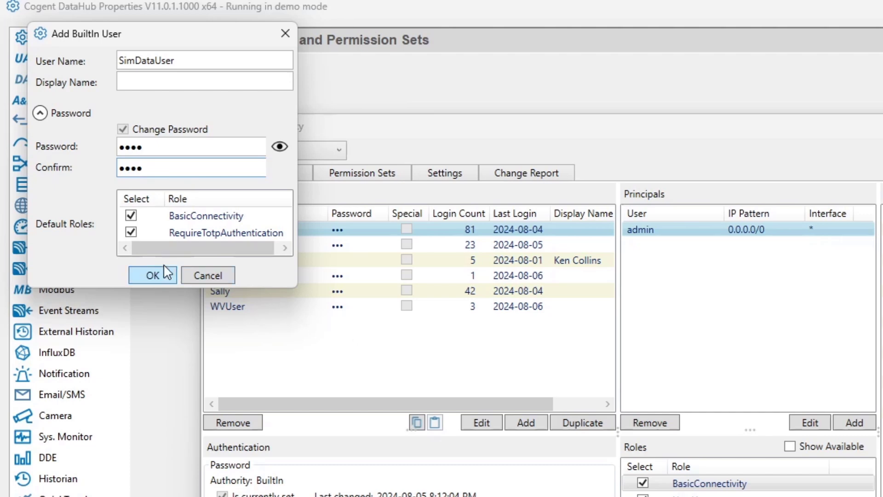
click(132, 233)
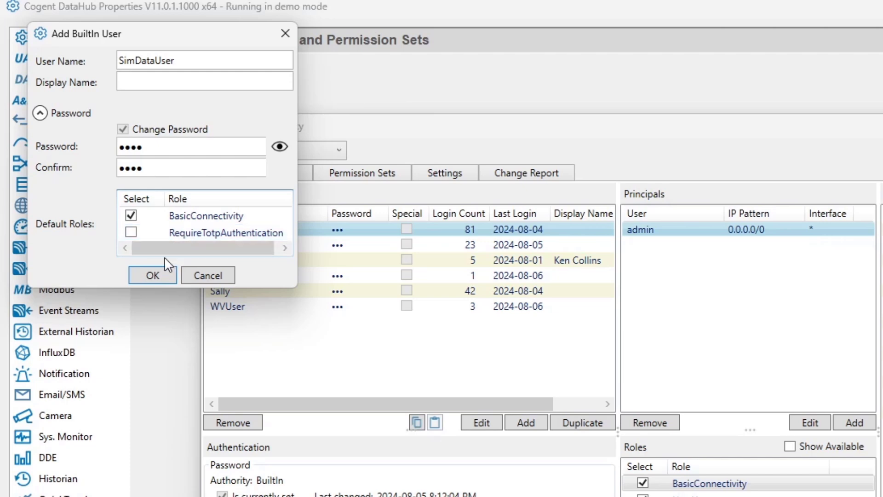
click(154, 275)
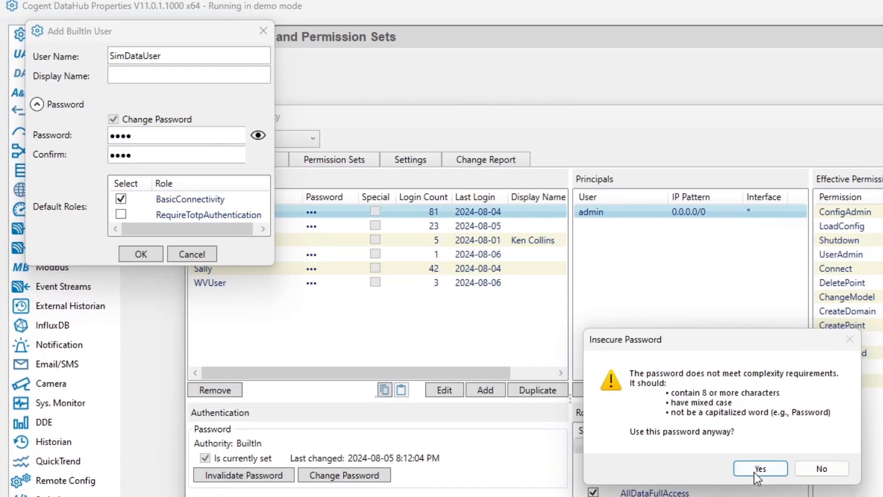
Accept the weak password, add the AllDataReader role to SimDataUser, and apply the changes
click(754, 470)
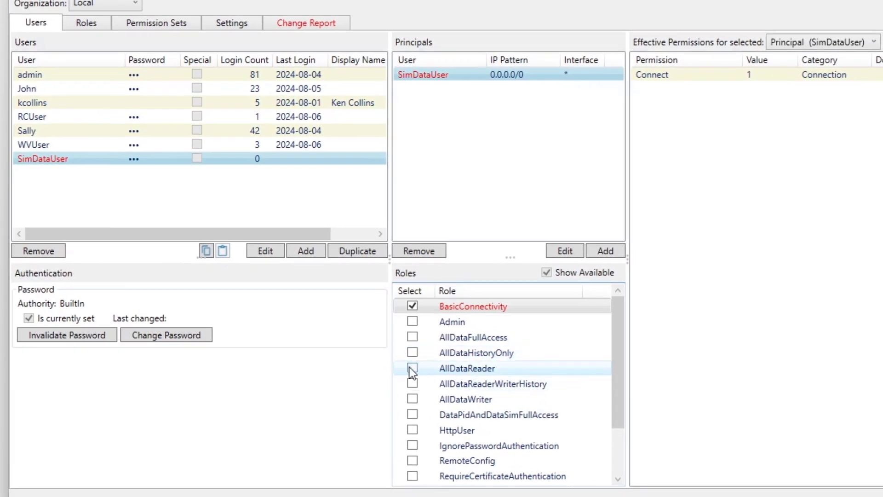
click(408, 369)
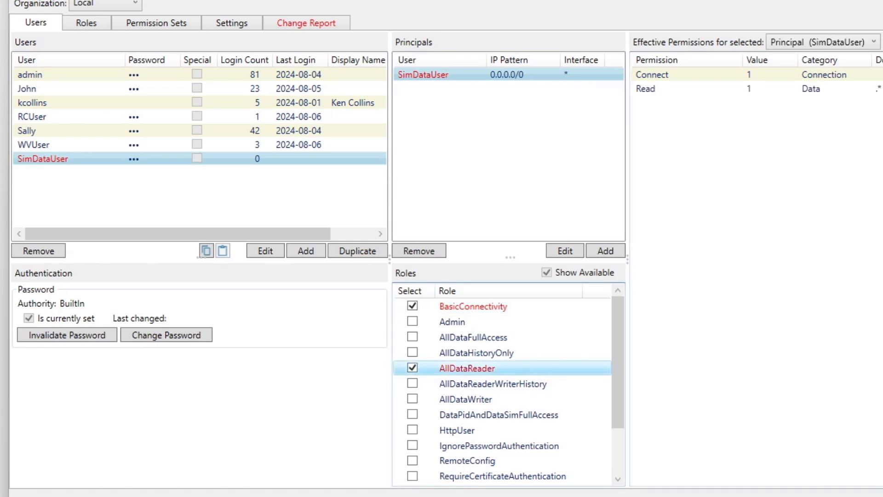
click(828, 495)
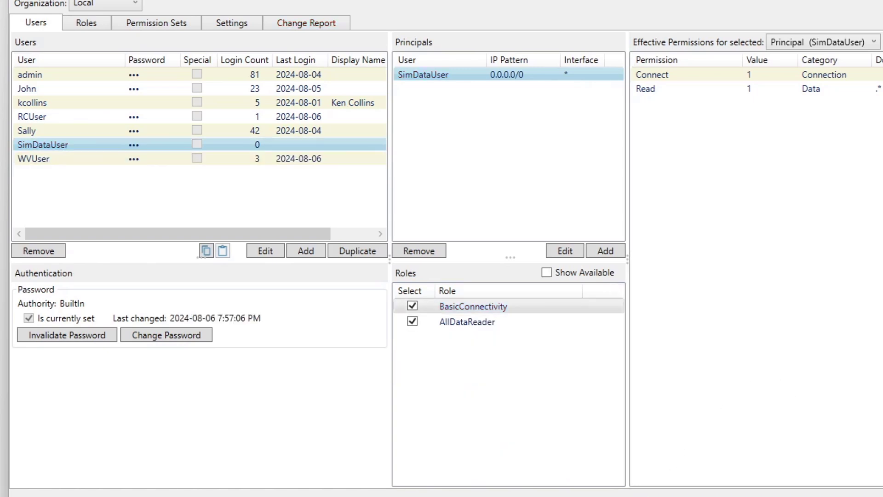
click(441, 496)
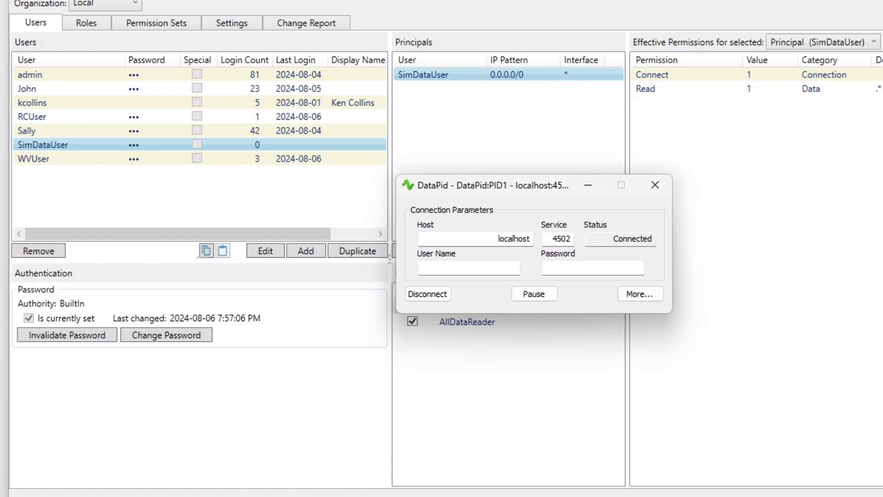
Reconnect DataPid as SimDataUser with its password and check DataHub's Event Log
click(489, 273)
text(Sim)
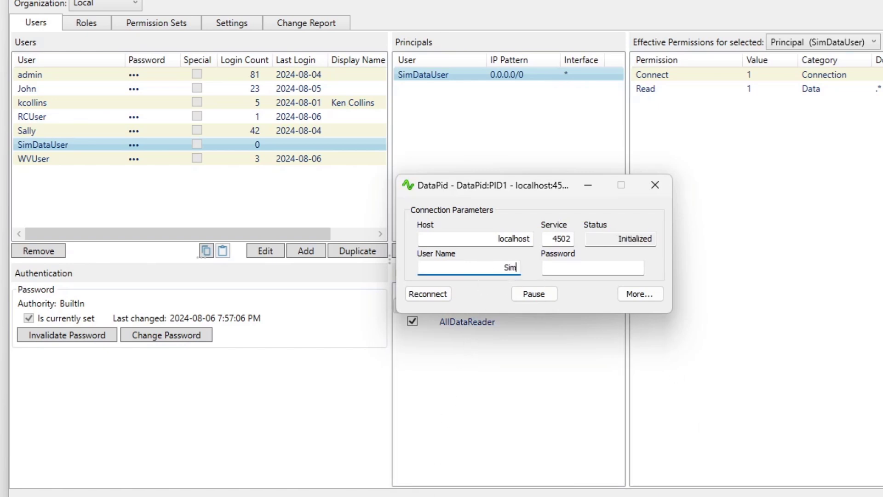
text(DataUser)
click(570, 271)
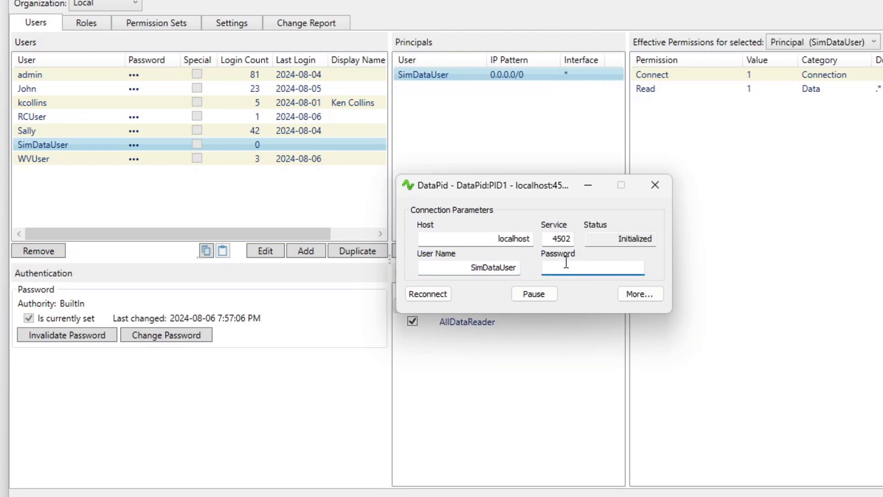
text(1234)
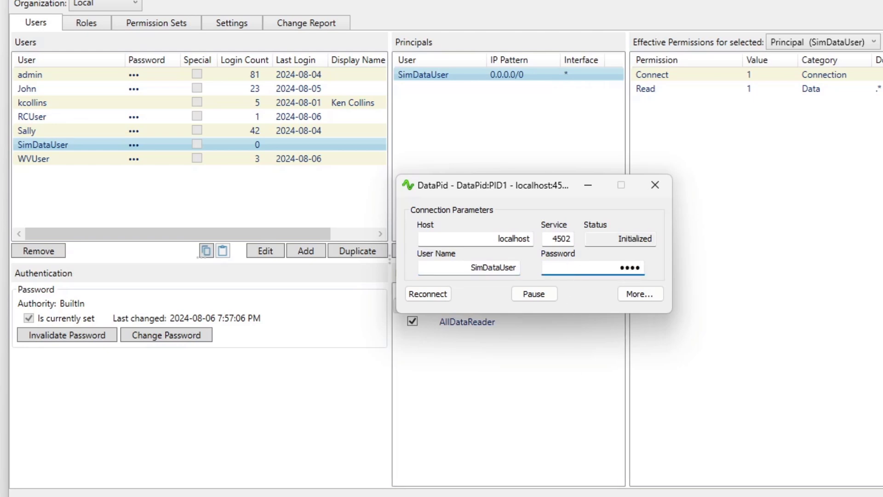
click(443, 294)
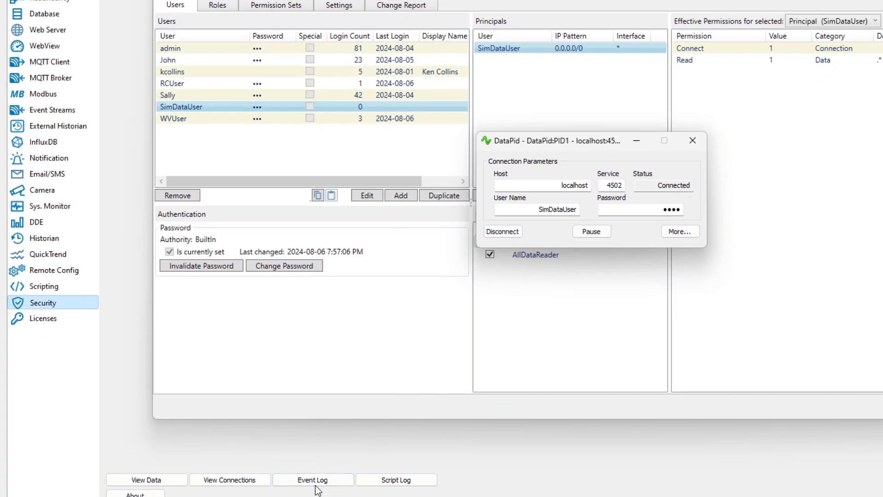
click(316, 485)
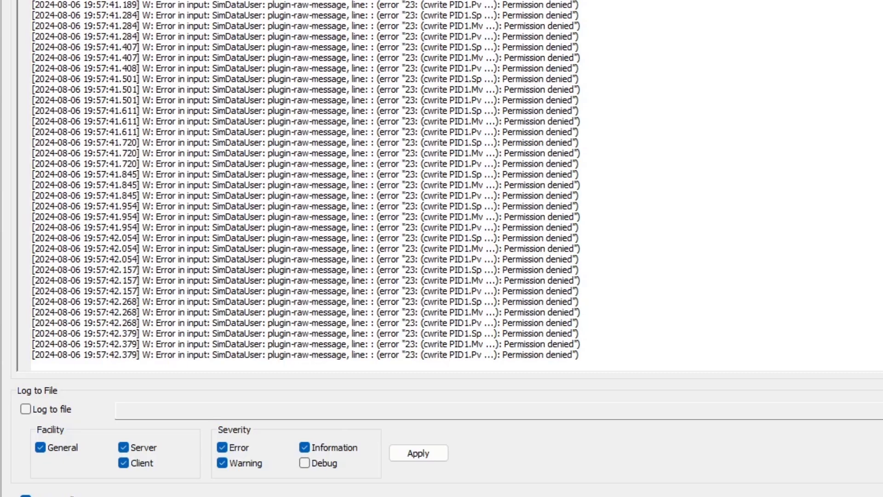
Close the Event Log, review SimDataUser's AllDataReader role, and reopen Configure Security
click(878, 2)
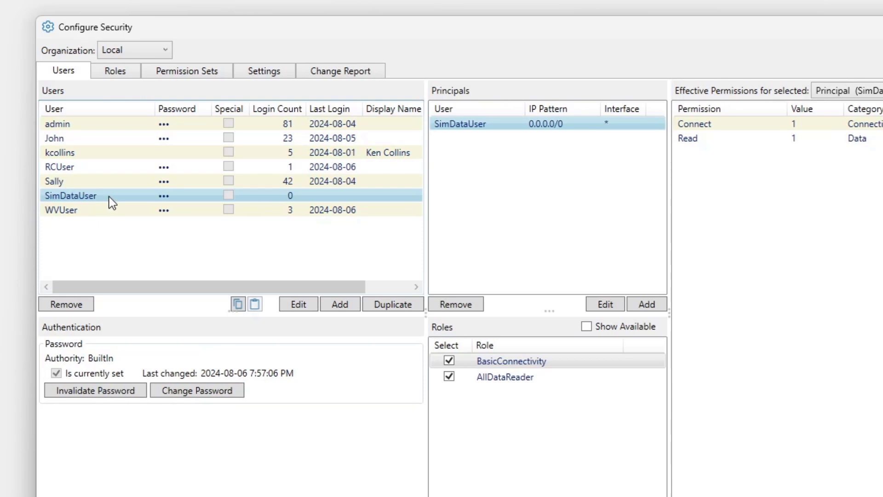
click(508, 382)
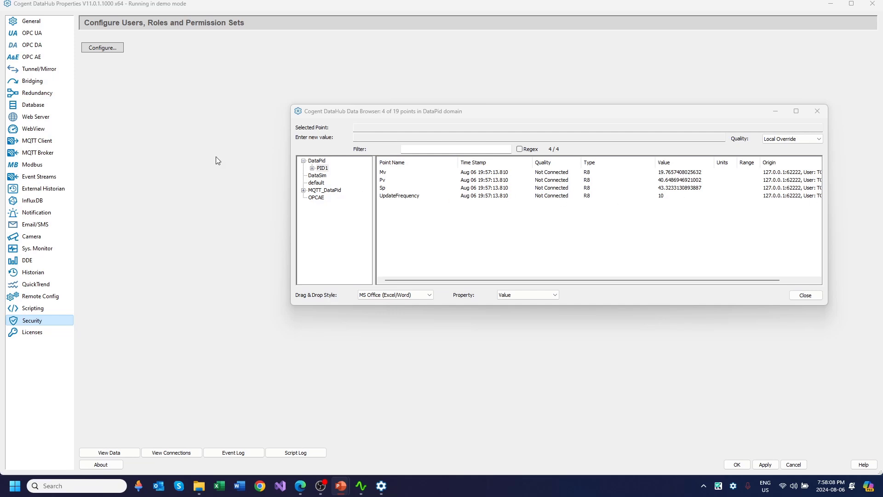
click(97, 49)
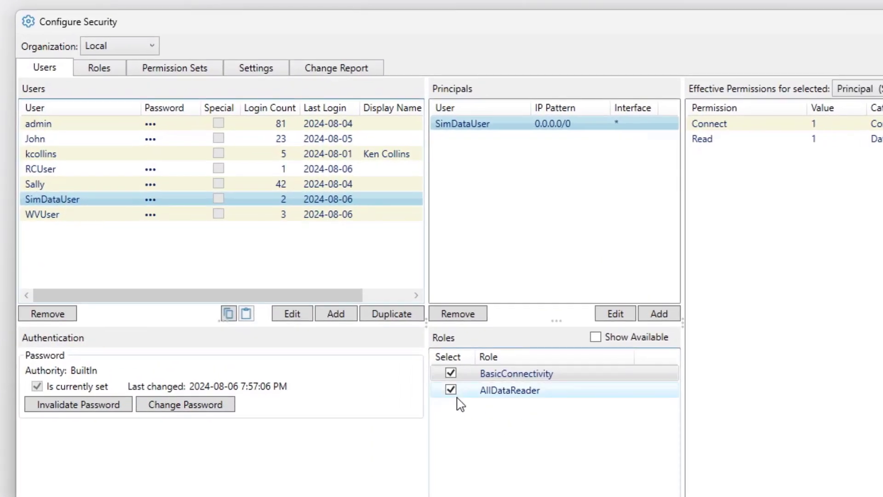
Remove AllDataReader from SimDataUser and create a new role named SimDataWriterRole
click(447, 387)
click(450, 390)
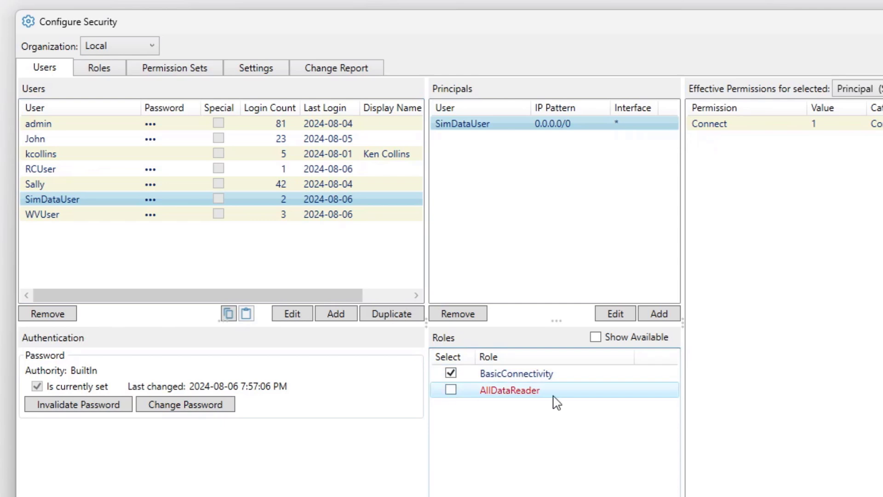
click(107, 73)
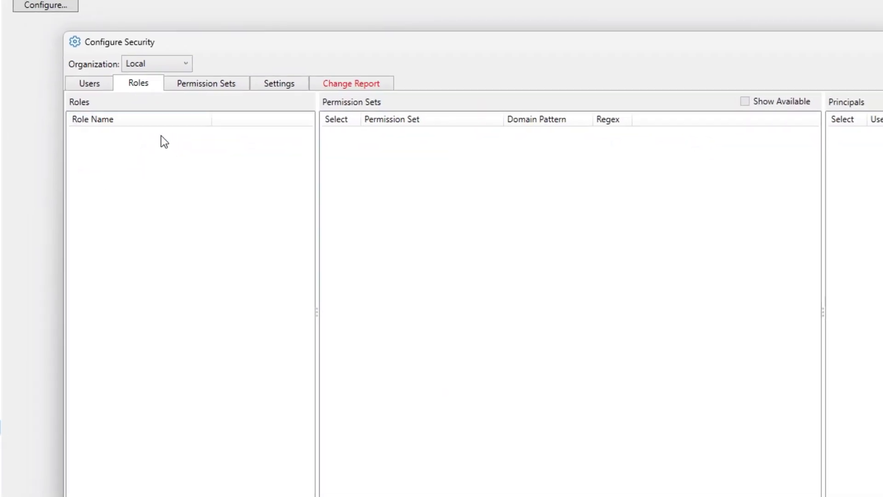
click(324, 476)
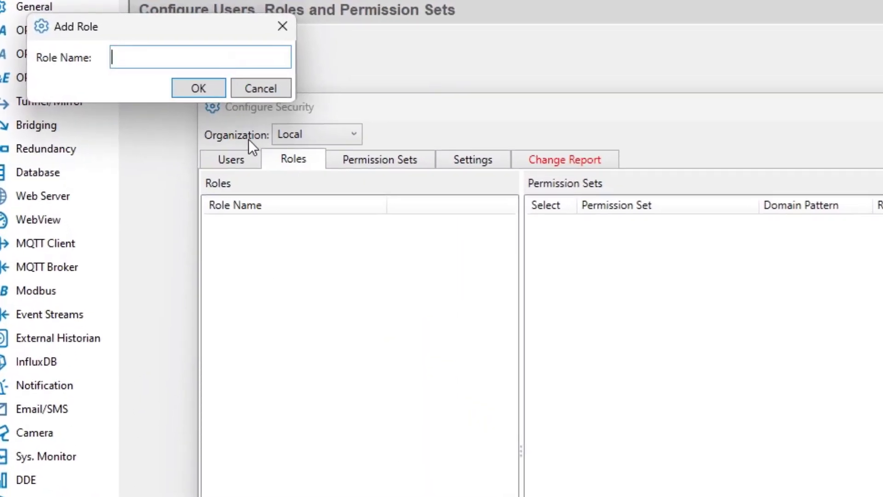
text(SimDataW)
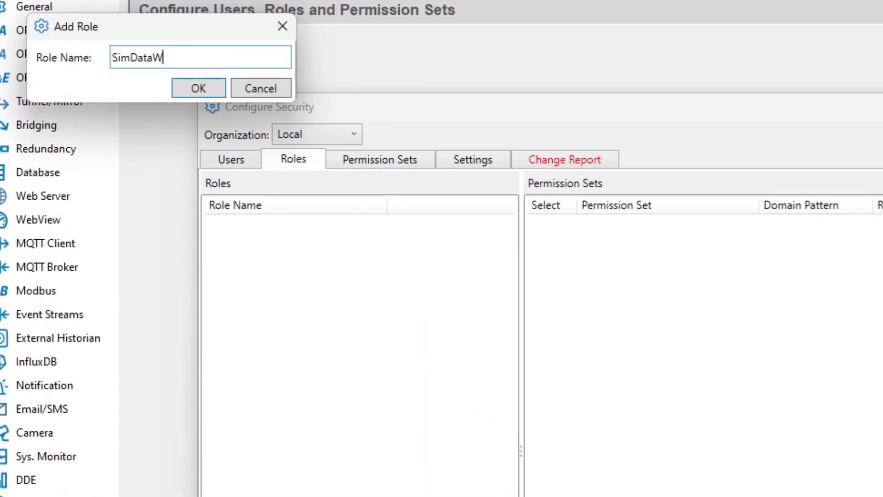
text(riterRole)
key(Return)
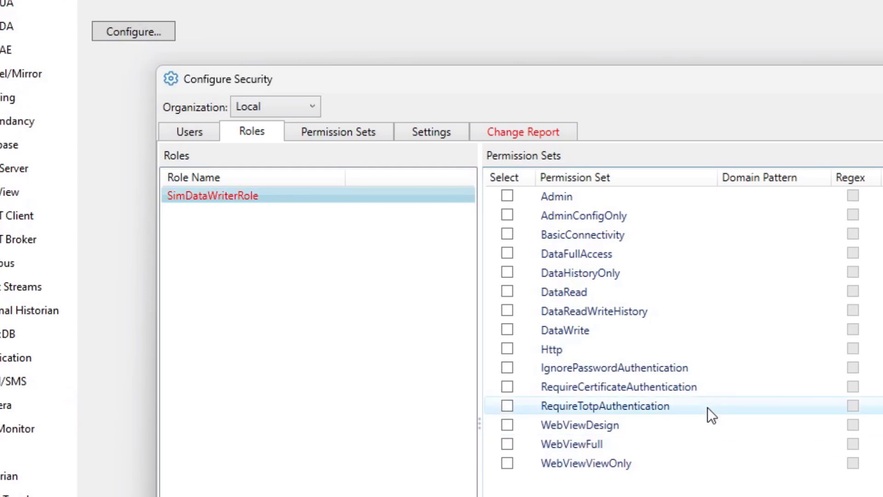
Give SimDataWriterRole the DataFullAccess permission set limited to the DataPid domain pattern
click(508, 250)
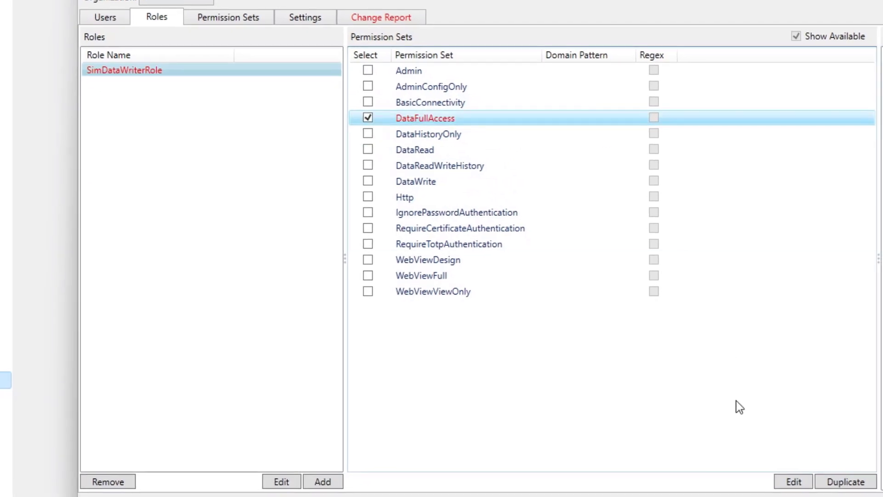
click(793, 481)
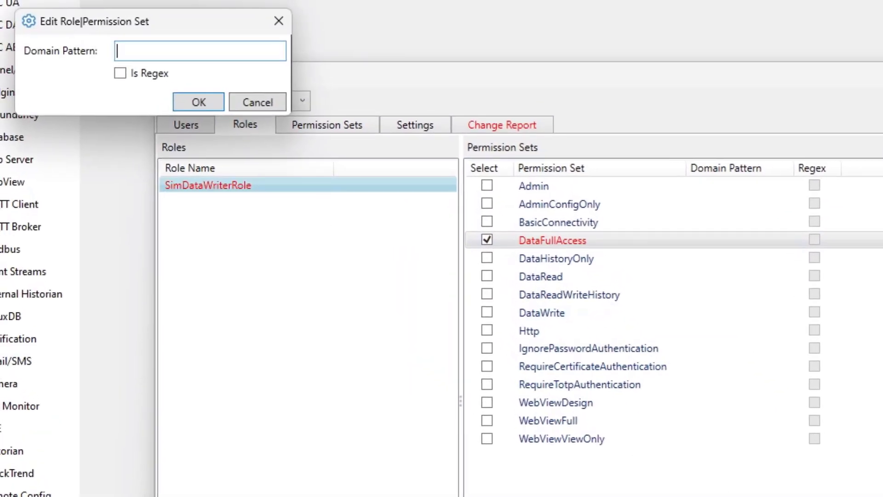
text(DataPid)
click(186, 102)
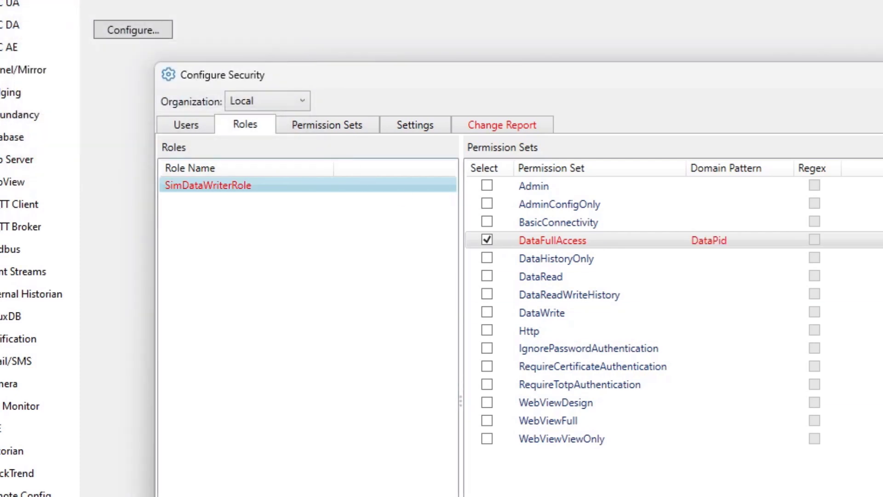
click(177, 120)
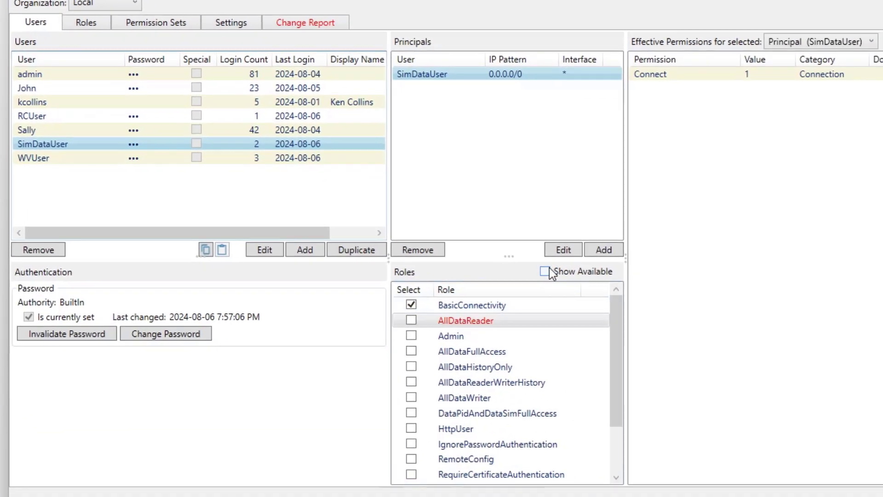
Assign SimDataWriterRole to SimDataUser from the list of available roles
click(546, 272)
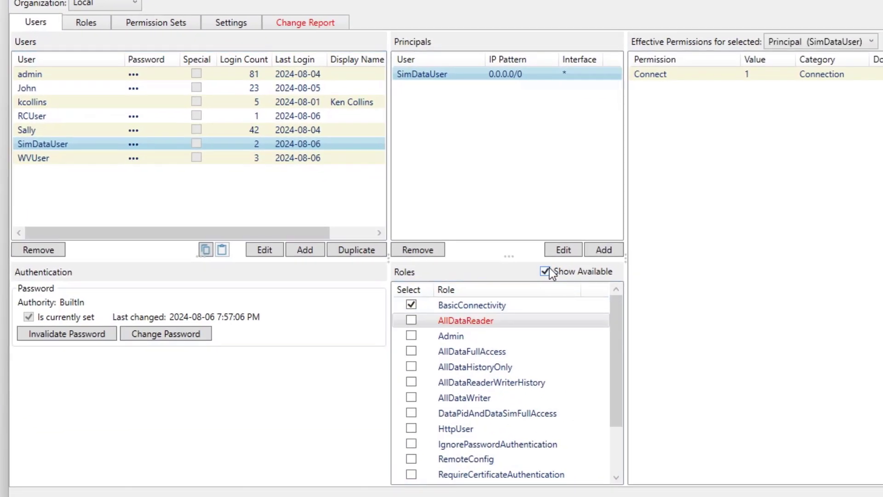
drag(610, 349, 617, 410)
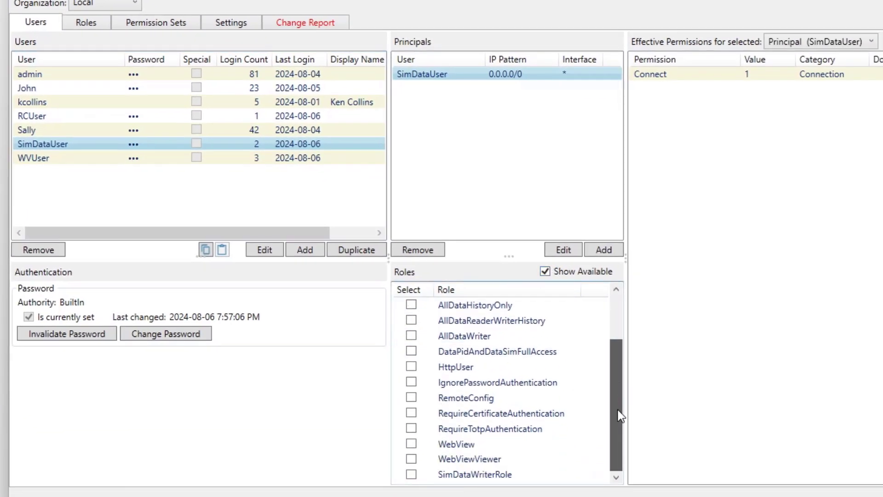
click(408, 475)
scroll(507, 459, up, 2)
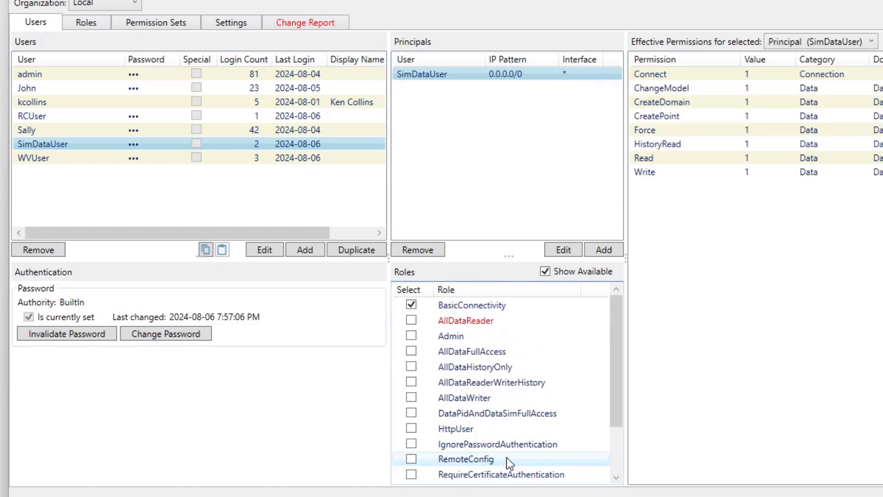
scroll(478, 320, down, 2)
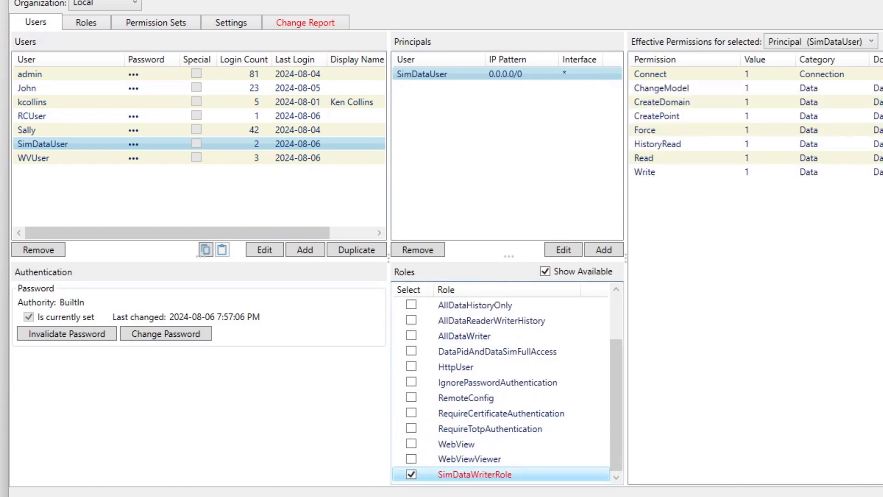
scroll(501, 386, up, 1)
click(545, 272)
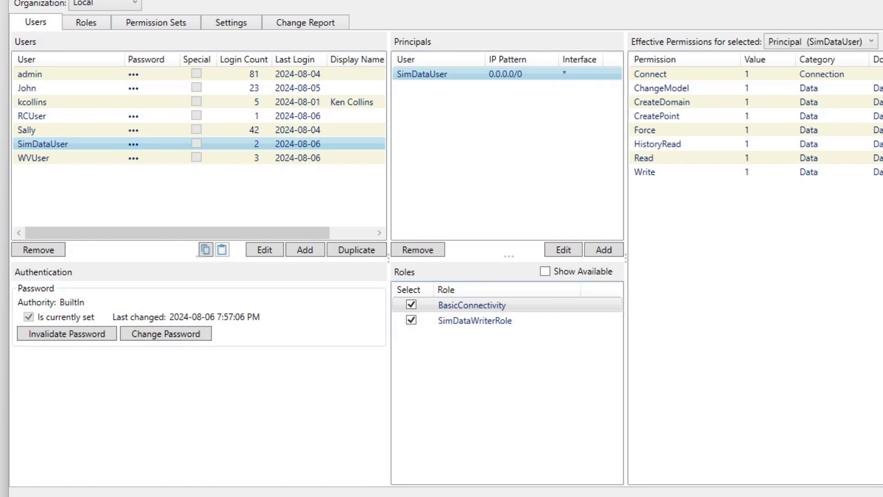
key(alt+Tab)
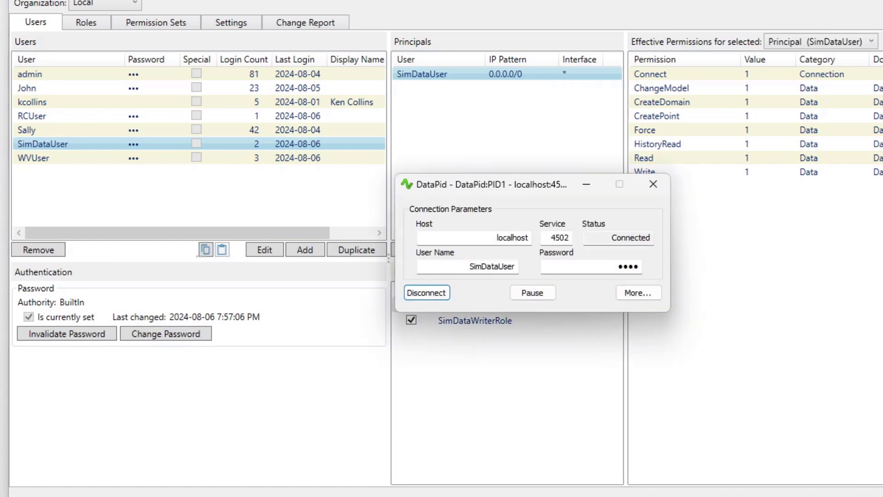
Disconnect and reconnect DataPid, confirm the new connection in the Event Log, and open the Data Browser
click(425, 293)
click(423, 292)
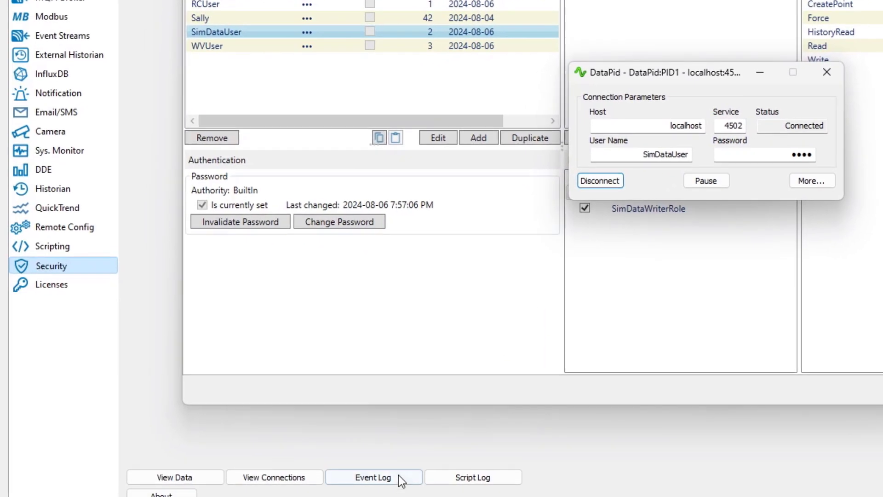
click(400, 478)
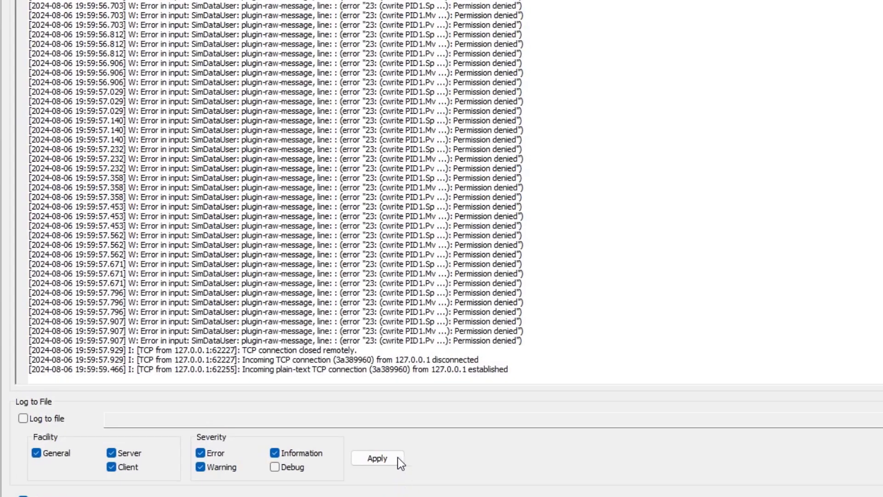
drag(528, 368, 241, 369)
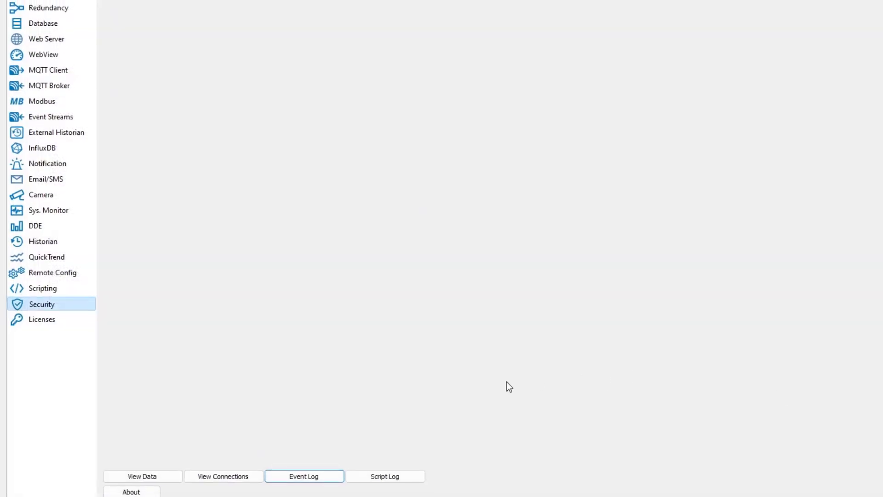
click(132, 479)
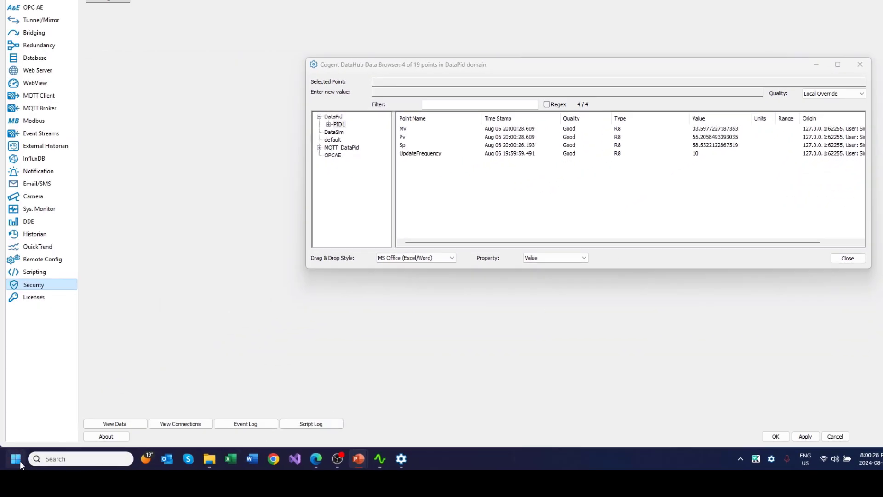
Launch DataSim from the Cogent DataHub group in the Start menu
click(18, 459)
click(40, 211)
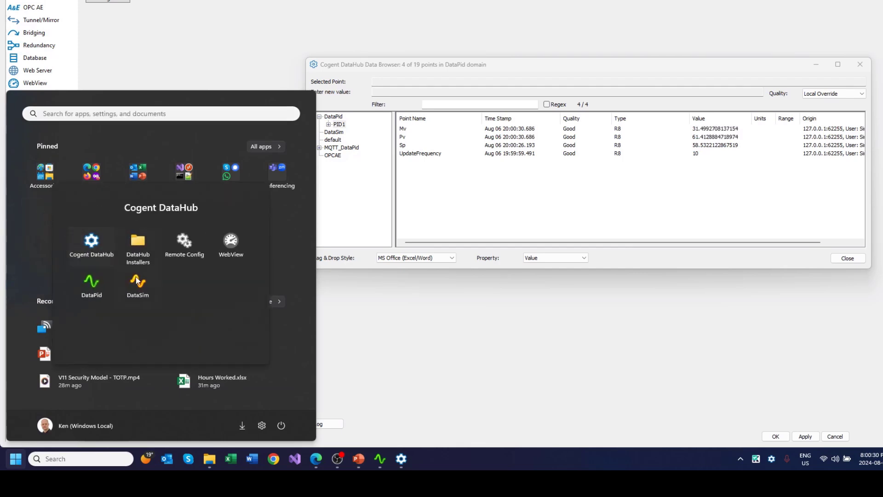
click(137, 283)
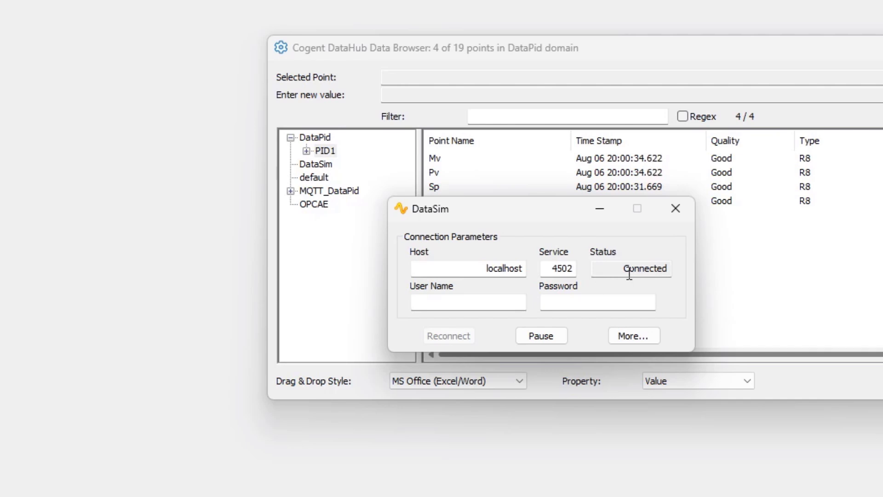
Reconnect DataSim to the hub as SimDataUser with its password
click(496, 304)
text(S)
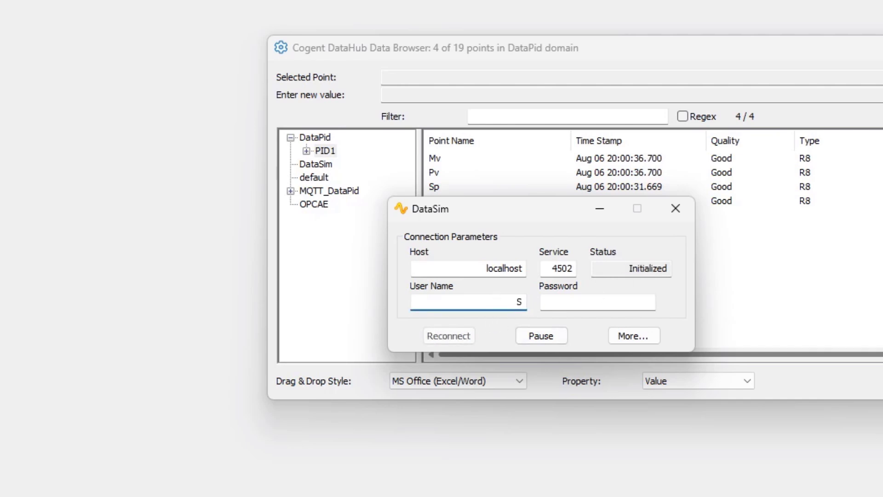
text(imDataUser)
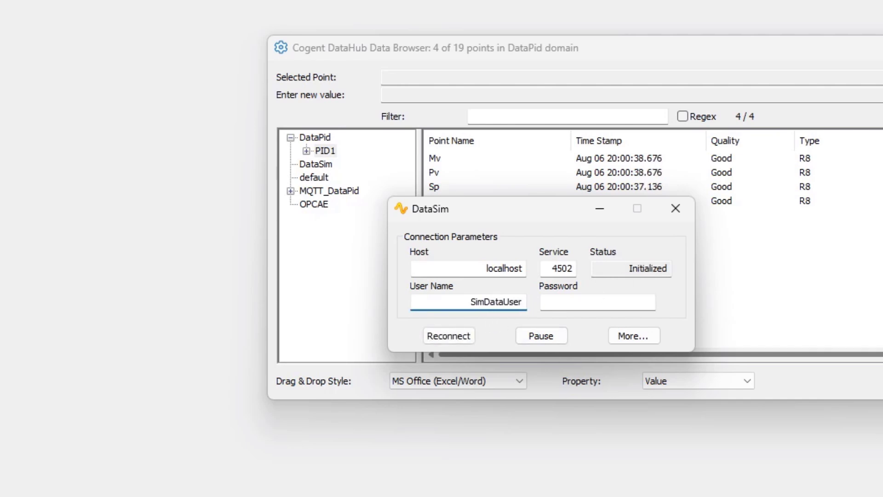
click(627, 301)
text(••)
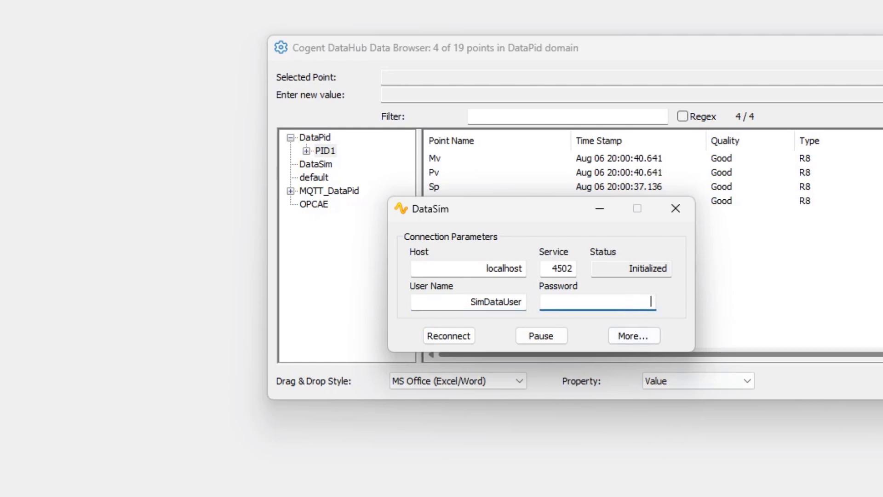
text(••)
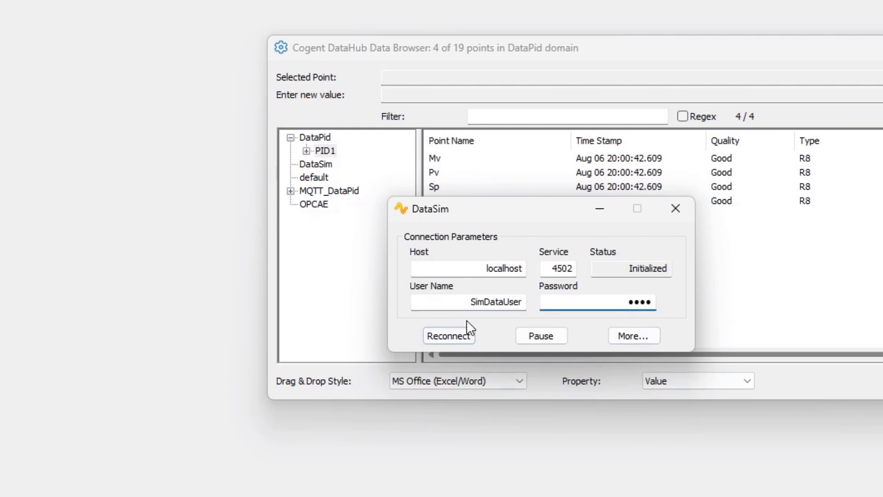
click(451, 335)
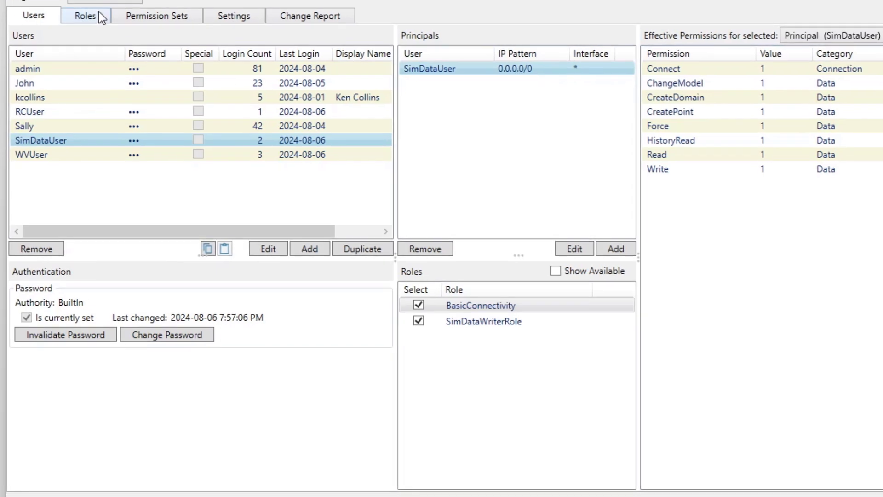
Change SimDataWriterRole's DataFullAccess domain pattern from DataPid to the regex ^Data...$
click(97, 14)
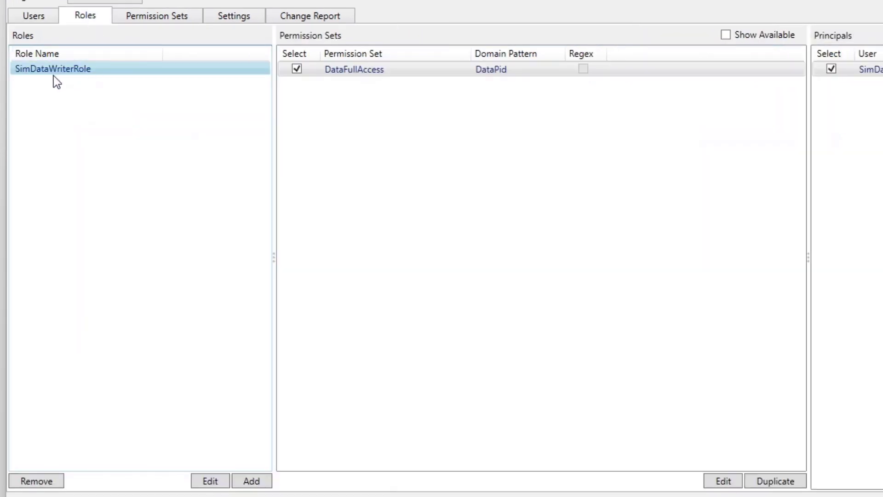
click(471, 70)
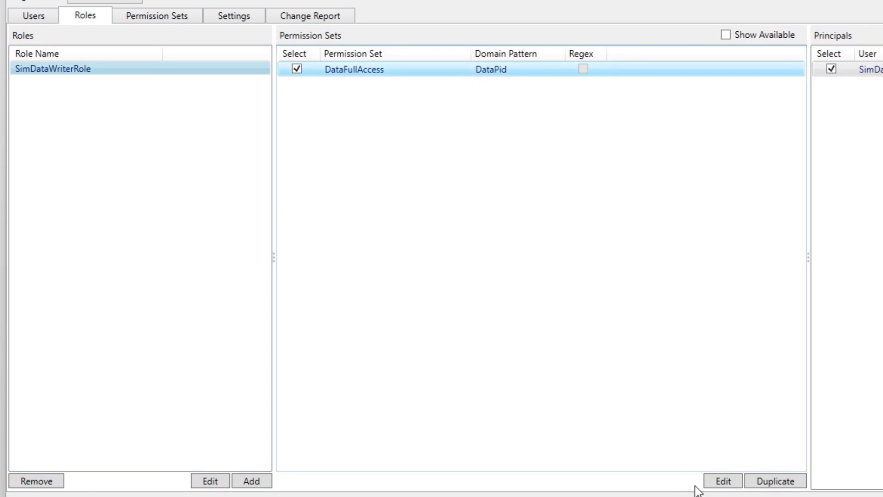
click(721, 480)
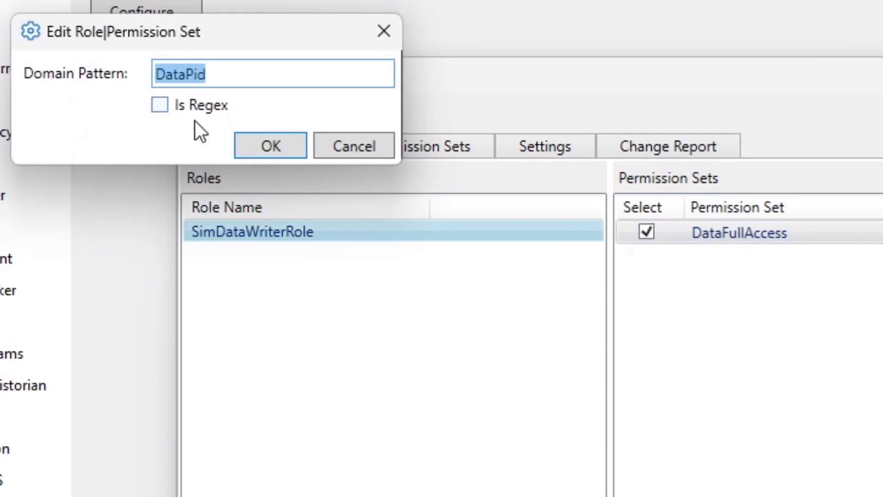
click(175, 109)
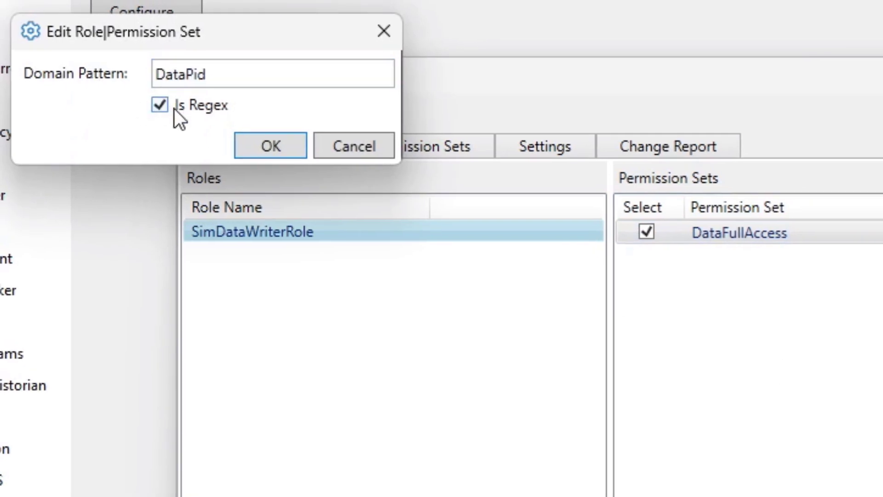
click(268, 65)
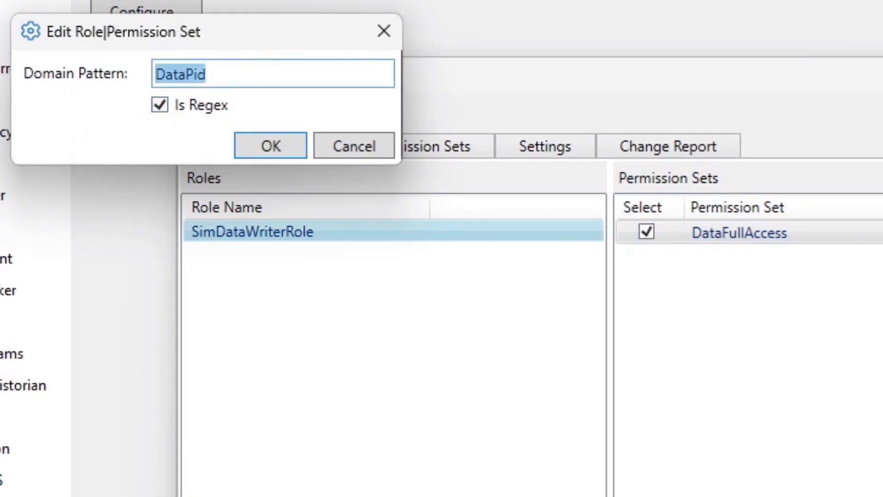
key(Home)
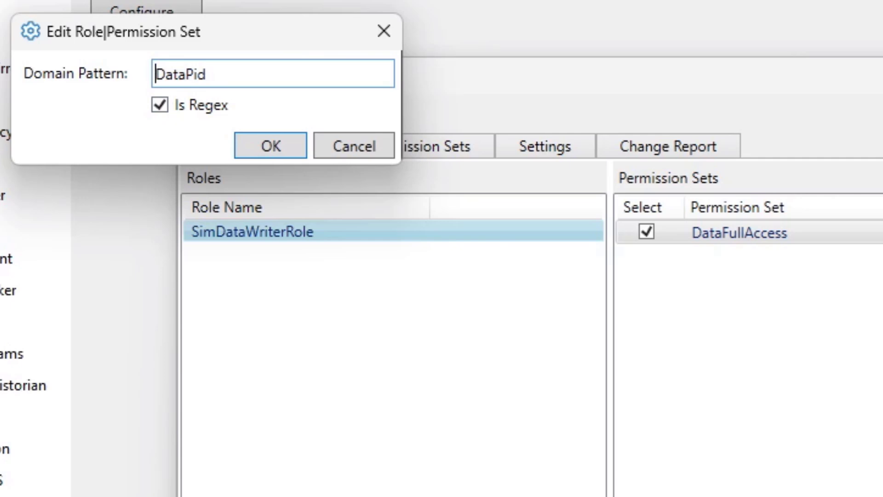
text(^)
key(End)
key(BackSpace)
key(BackSpace)
key(BackSpace)
key(BackSpace)
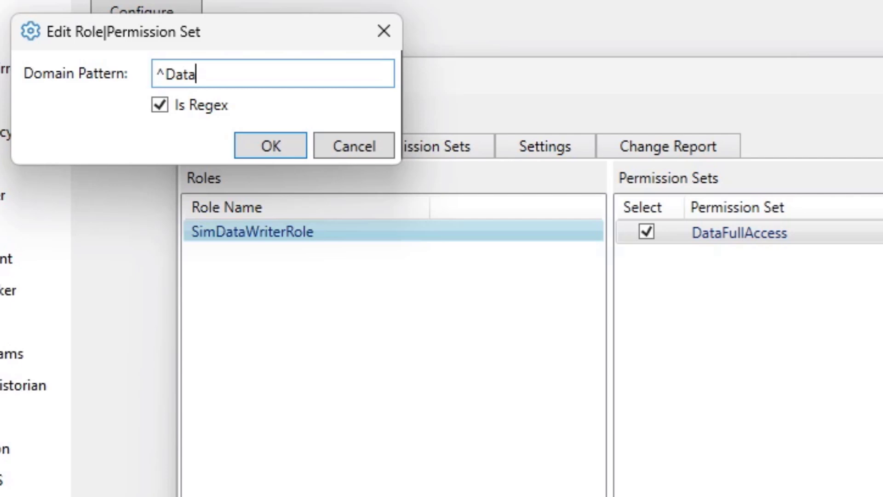
text(a...$)
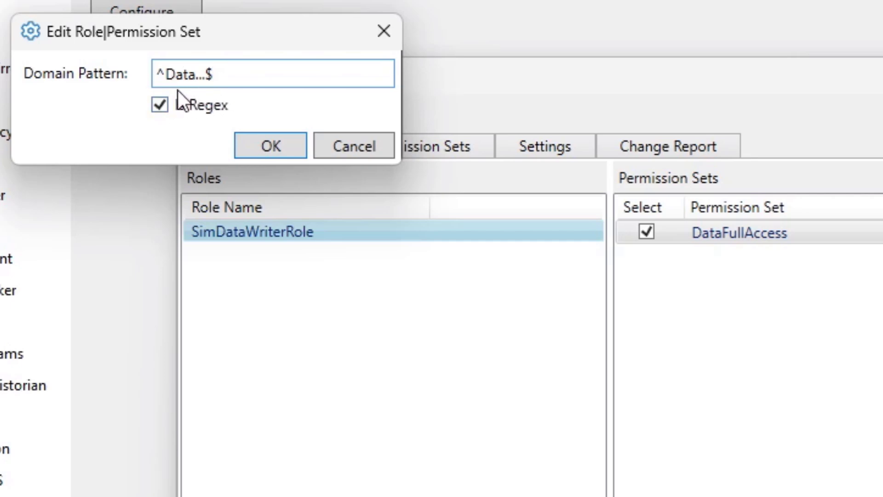
click(254, 151)
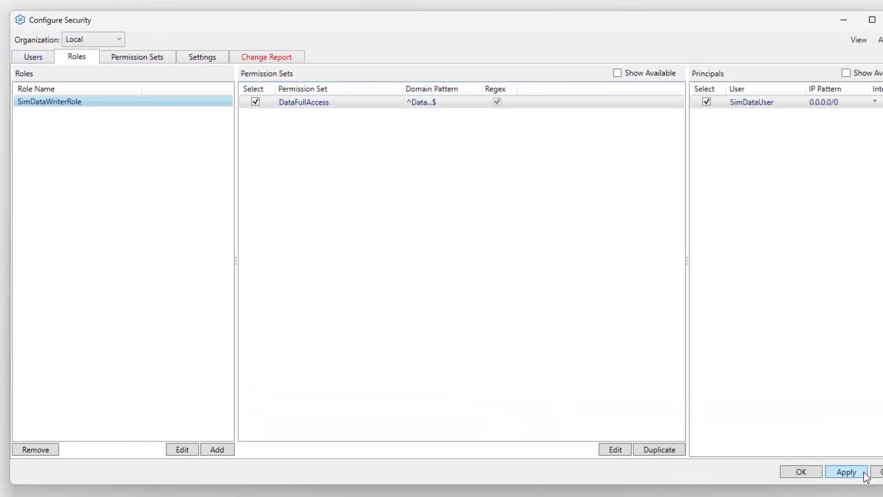
Apply the security changes, then re-enter DataSim's password and reconnect it as SimDataUser
click(865, 475)
click(40, 61)
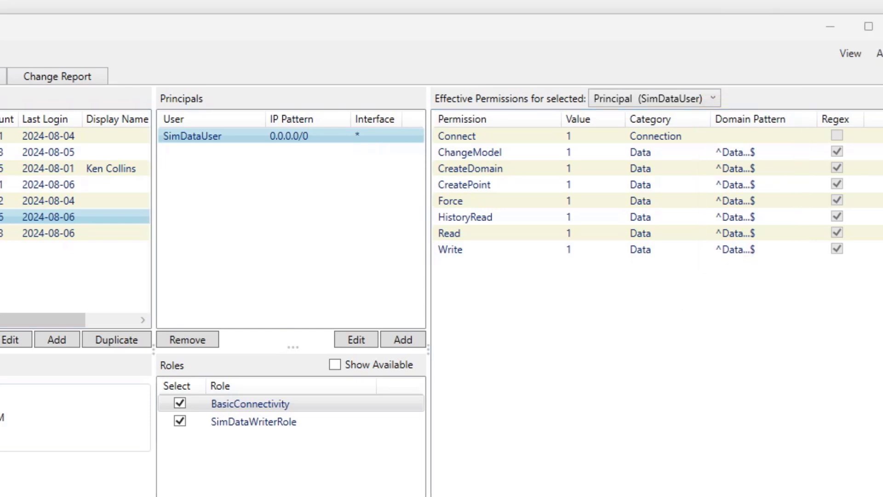
key(alt+Tab)
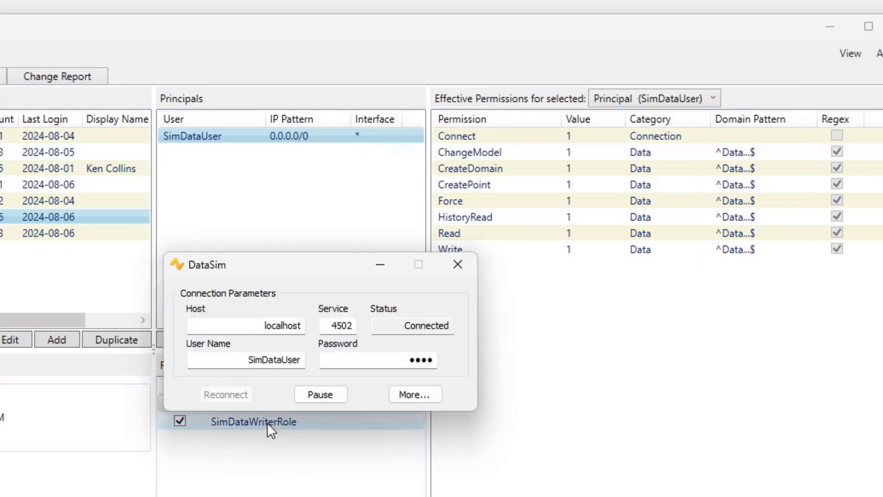
drag(372, 361, 464, 369)
text(****)
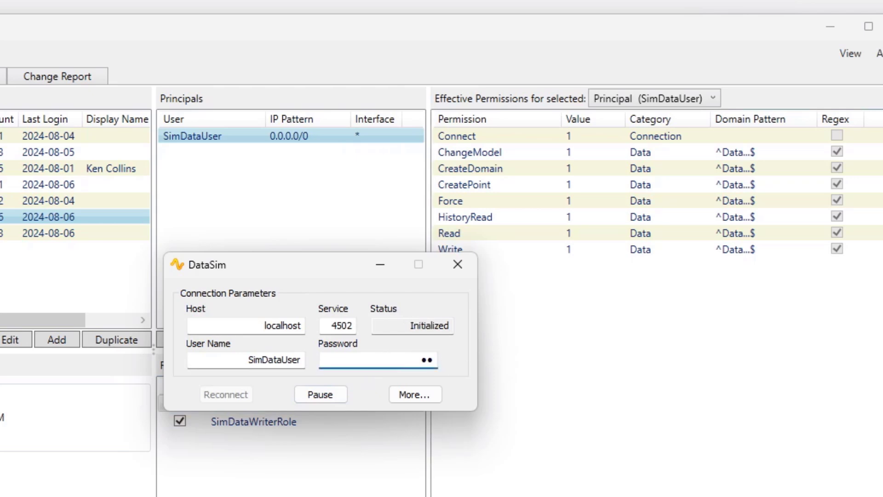
click(220, 392)
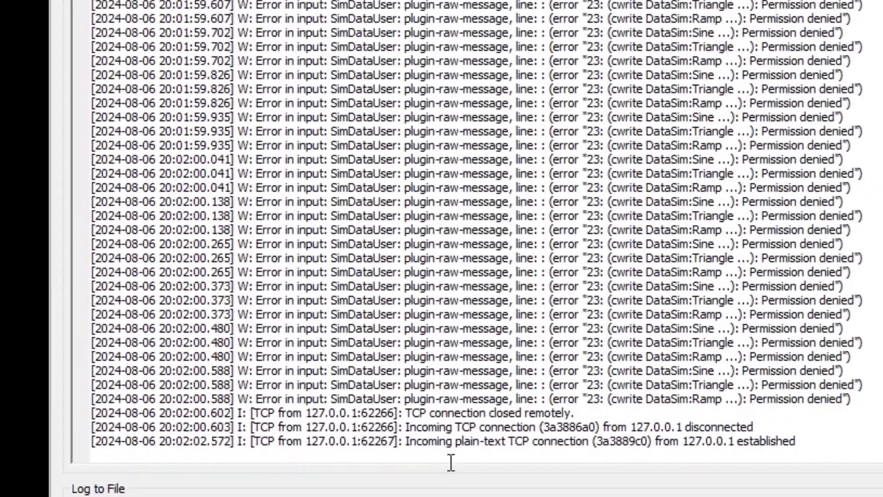
Check the connection-established log message and the DataSim domain's points, then return to security configuration
drag(423, 460, 839, 455)
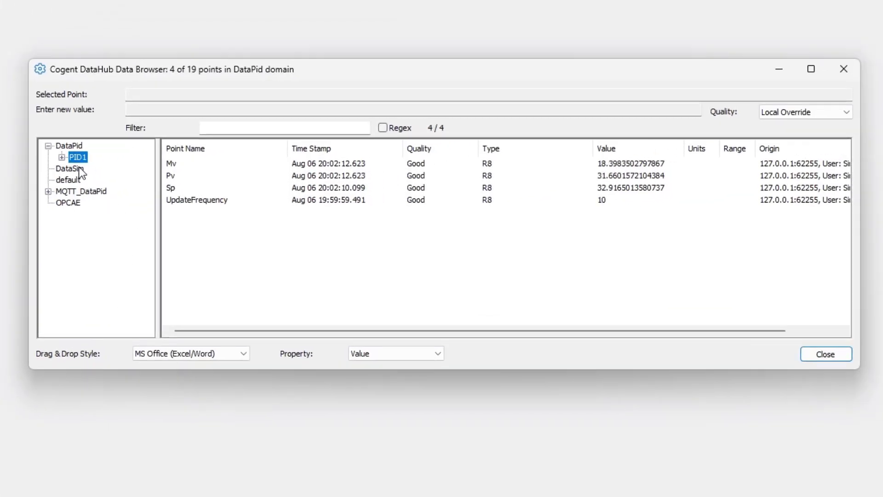
click(68, 170)
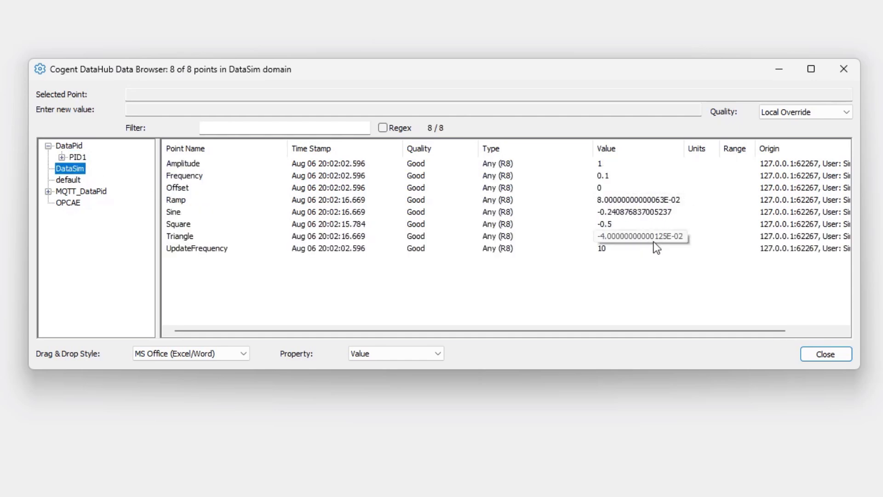
key(alt+Tab)
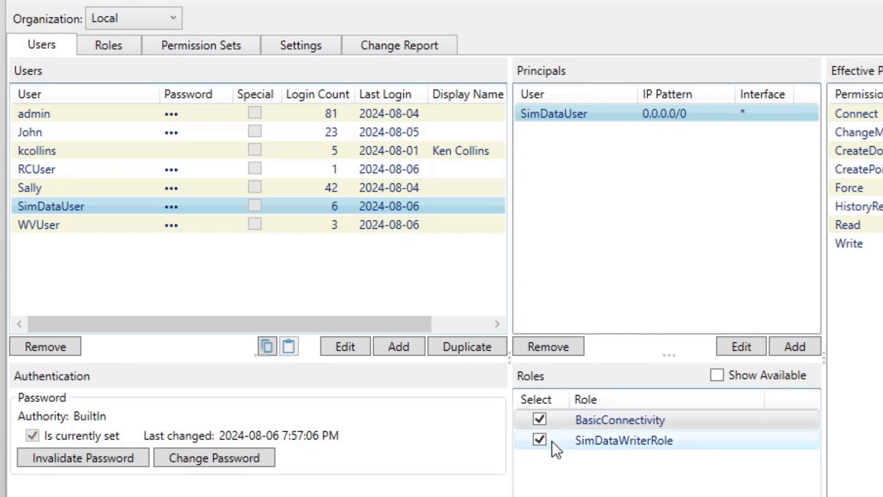
Replace SimDataWriterRole with AllDataReader on SimDataUser's 0.0.0.0/0 principal
click(538, 440)
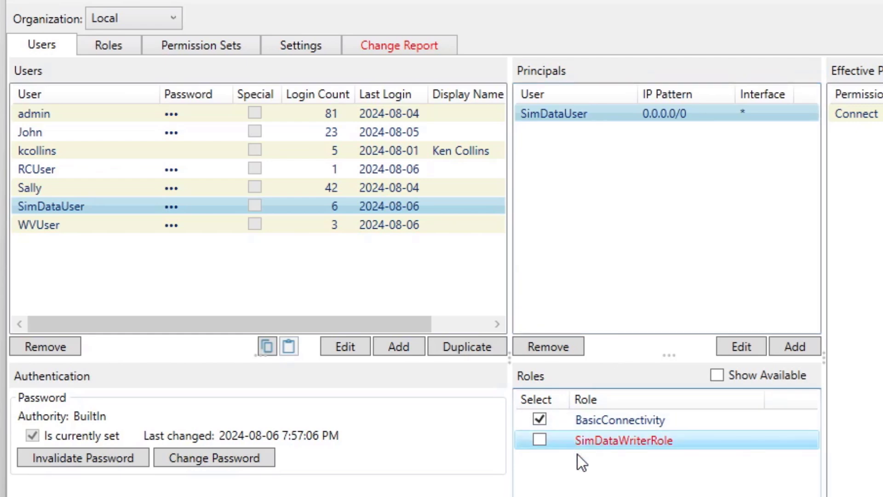
click(716, 376)
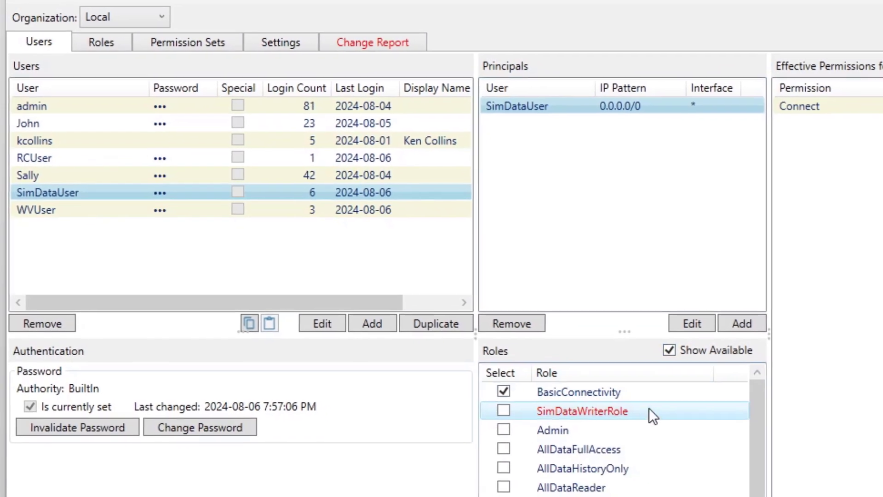
click(476, 461)
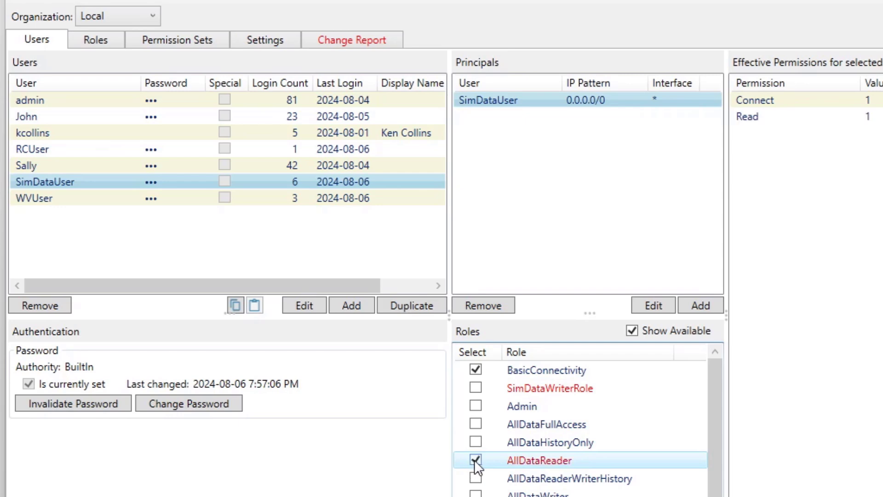
click(655, 331)
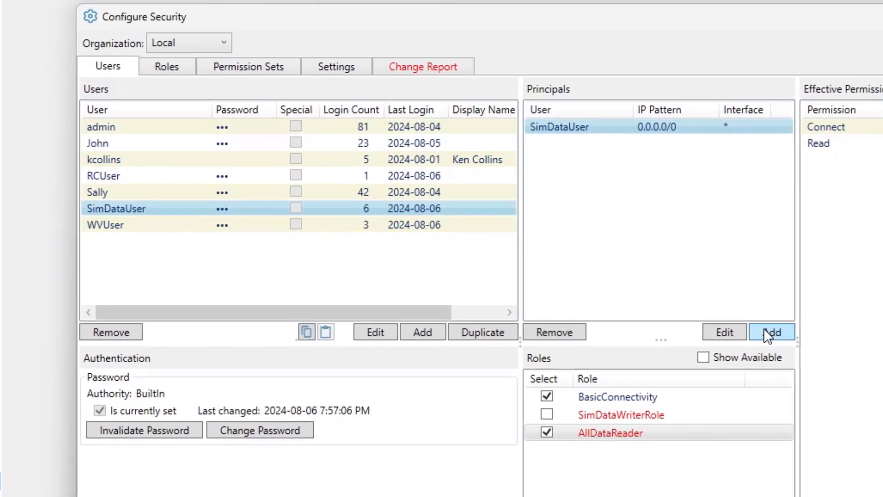
click(693, 303)
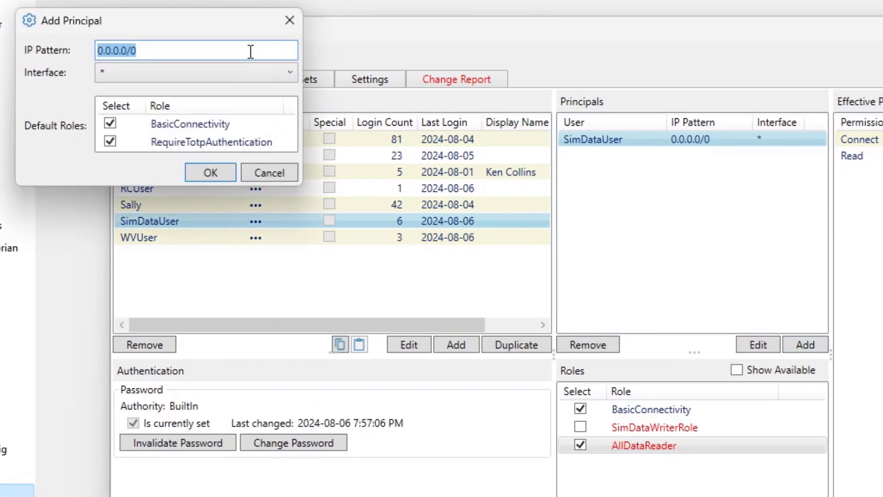
Create a 127.0.0.1/32 TCP principal for SimDataUser without the RequireTotpAuthentication role
text(127)
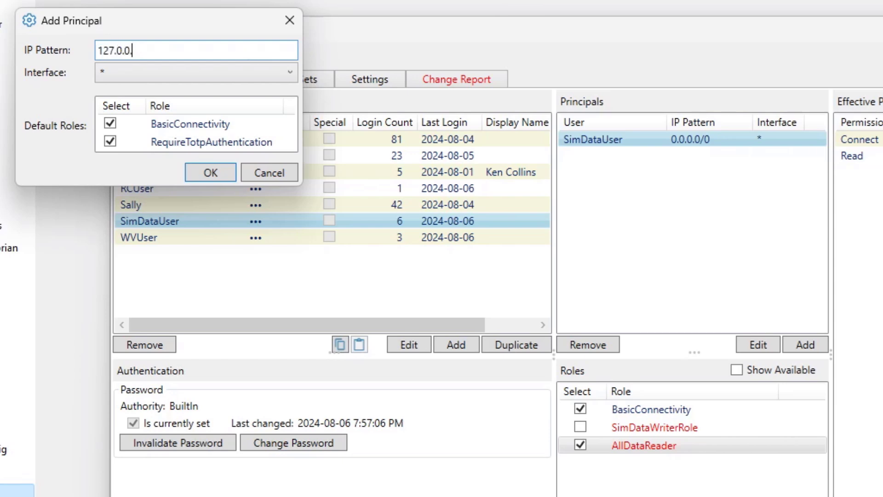
text(.0.0.1/32)
click(280, 73)
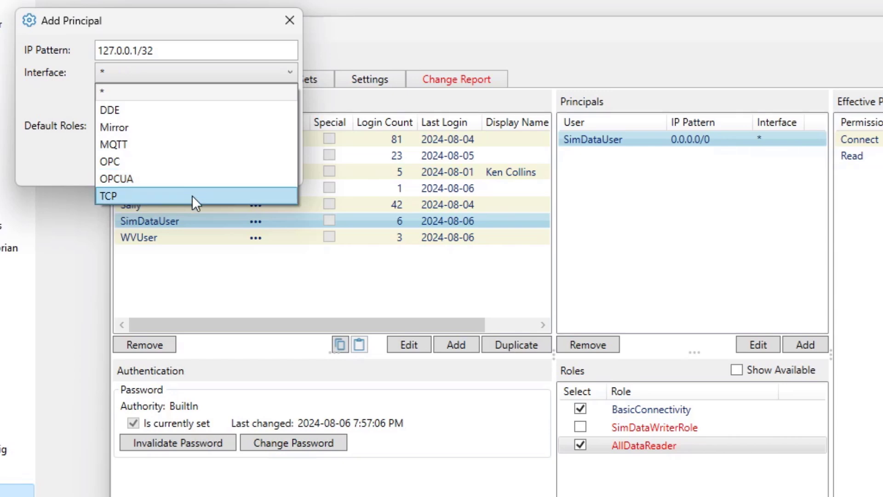
click(192, 196)
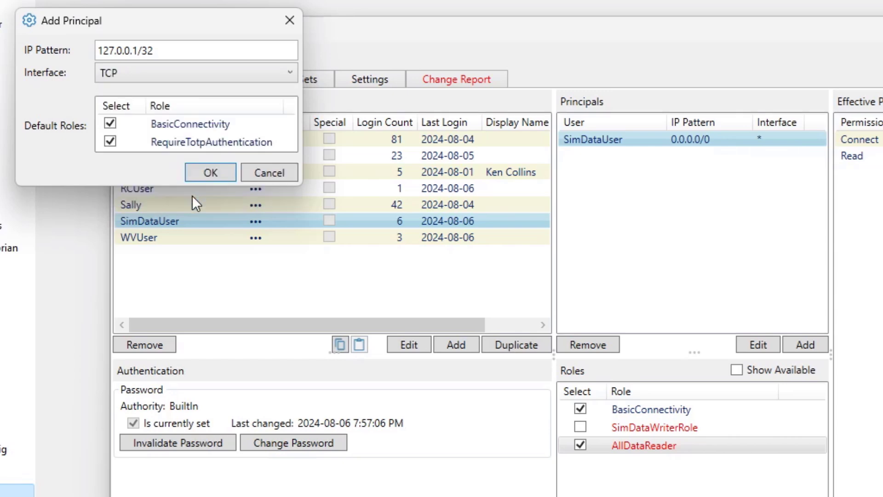
click(109, 141)
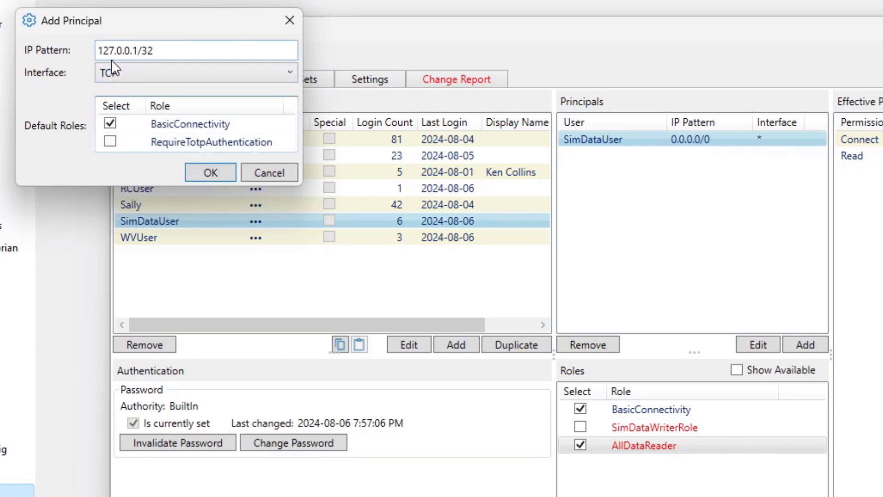
click(222, 173)
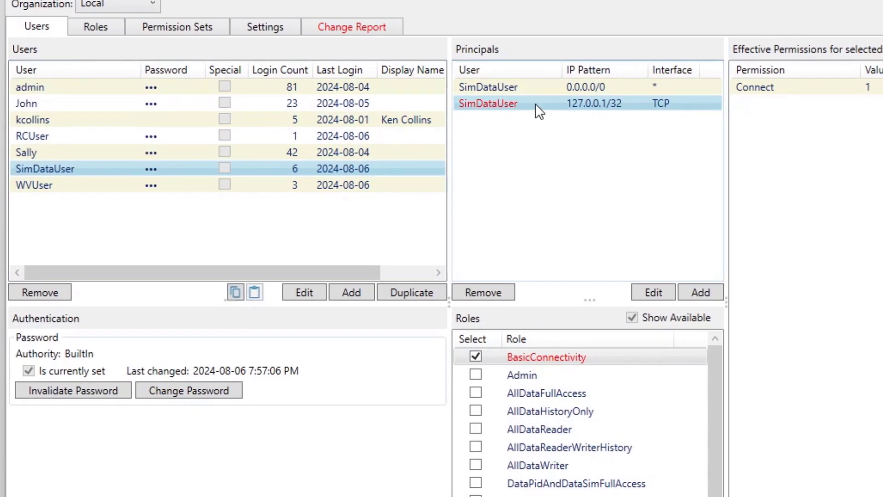
Give the 127.0.0.1/32 principal SimDataWriterRole and compare both principals' effective permissions
scroll(649, 455, down, 2)
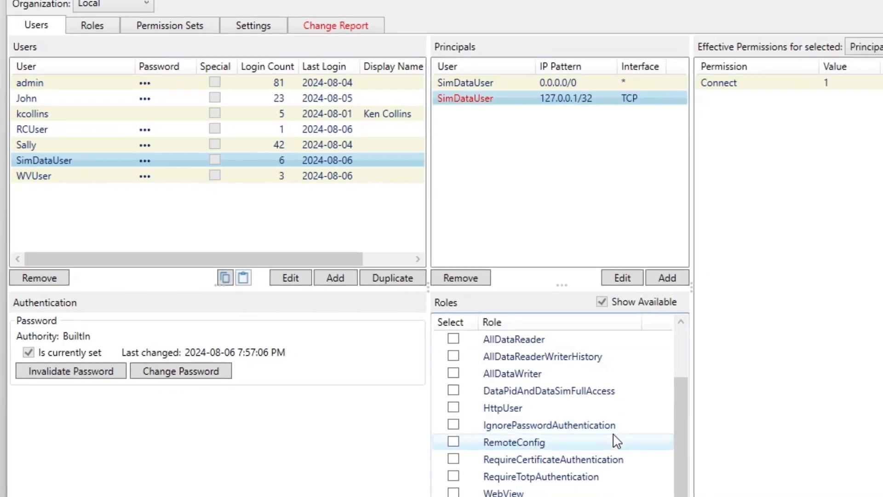
click(454, 496)
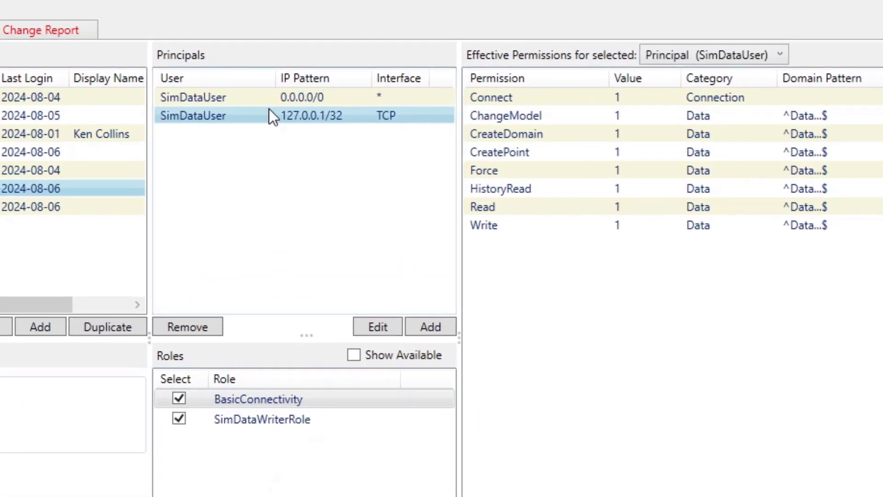
click(263, 95)
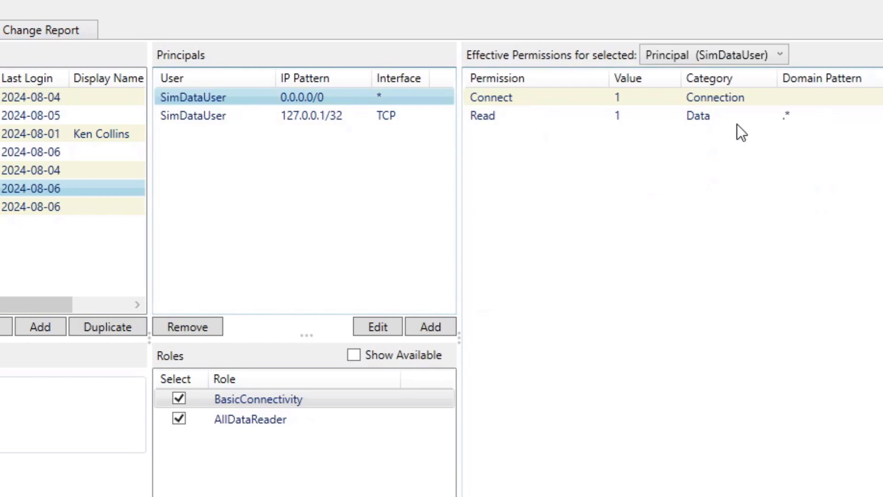
click(266, 114)
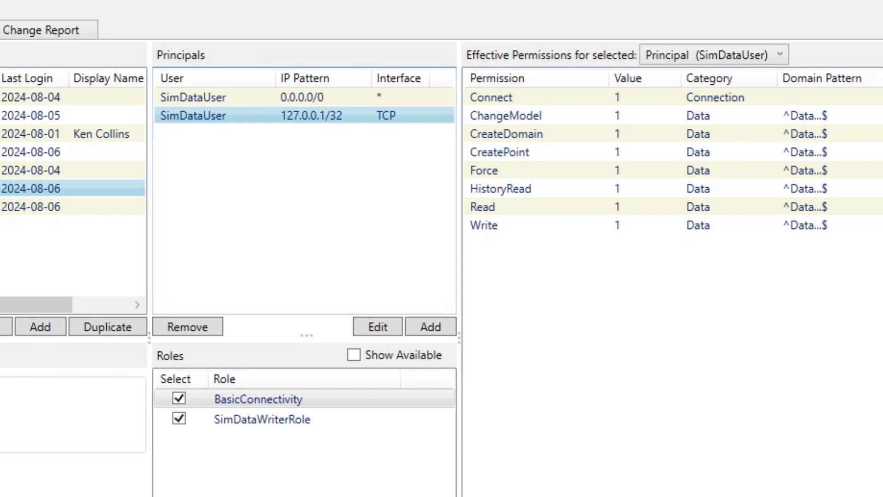
Disconnect the DataPid client and reconnect it as SimDataUser
key(alt+Tab)
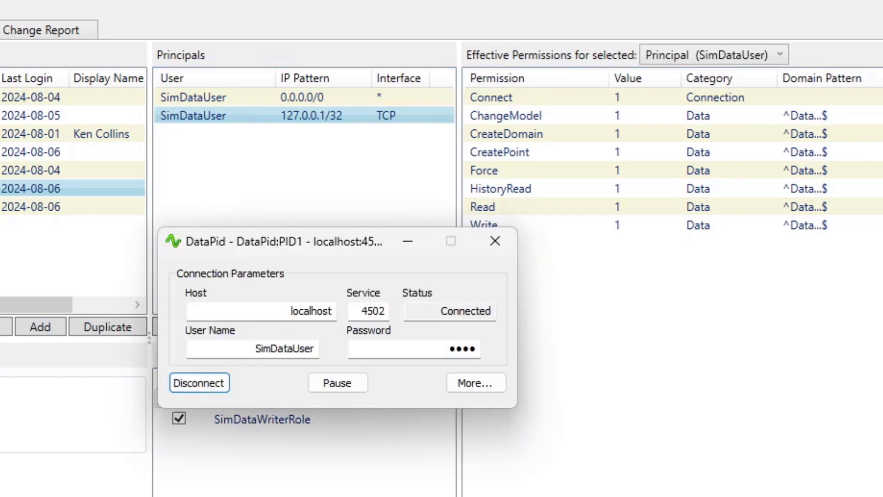
click(202, 379)
click(205, 385)
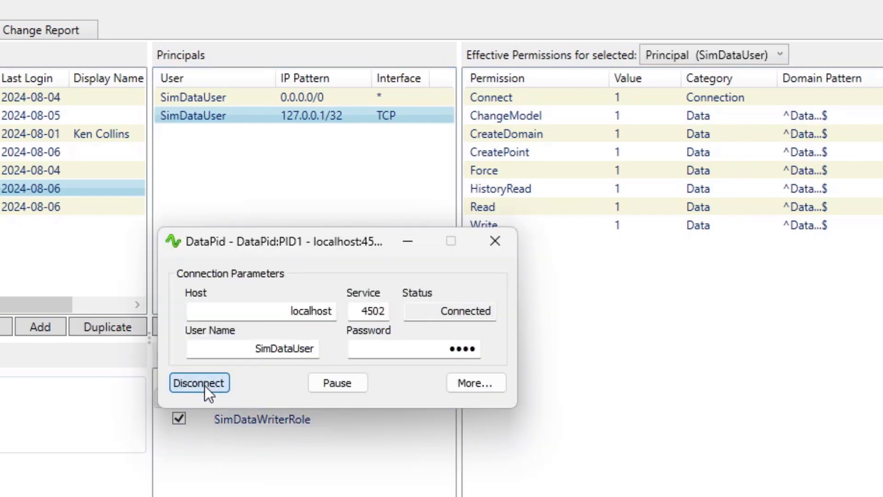
Re-enter DataSim's password, reconnect it, and review the disconnect and loopback connection log lines
click(353, 496)
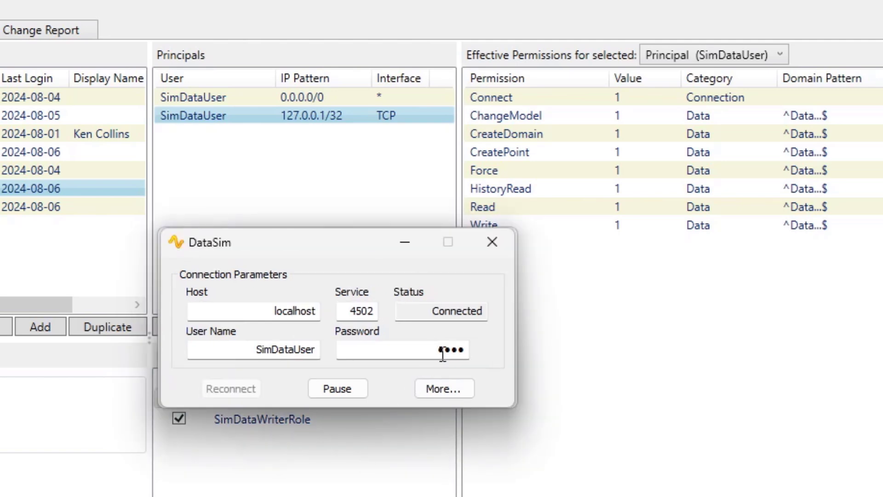
drag(426, 349, 484, 359)
text(••••)
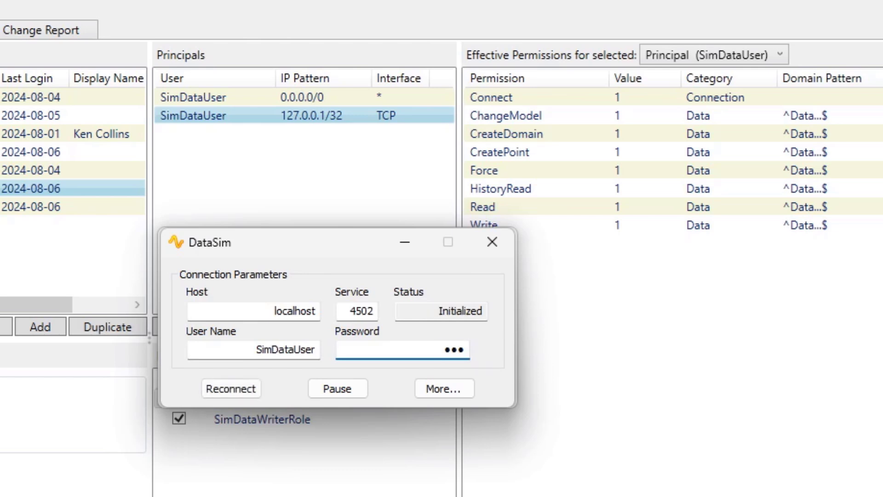
click(238, 391)
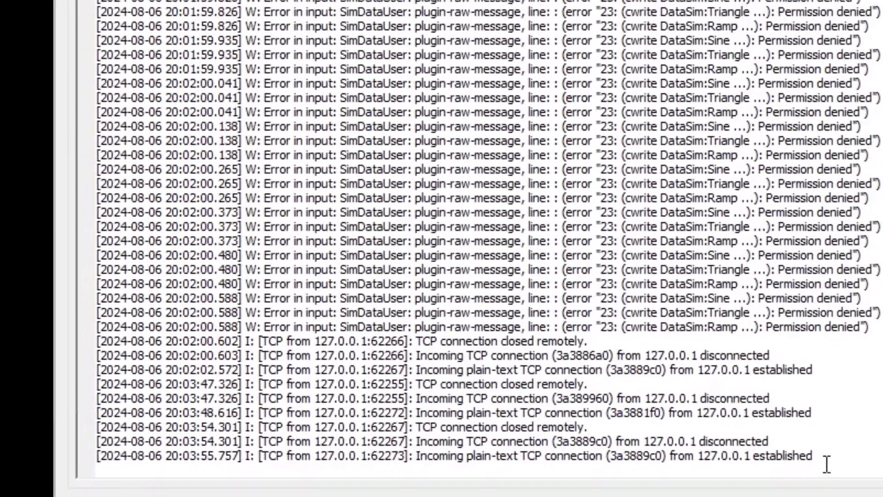
drag(705, 489, 570, 470)
drag(842, 407, 710, 413)
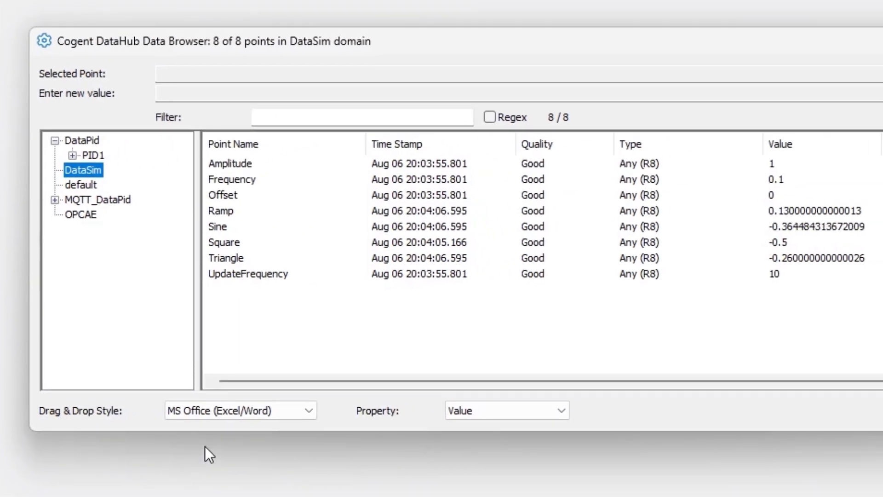
Check Good quality on the PID1 points and the eight DataSim points
click(92, 154)
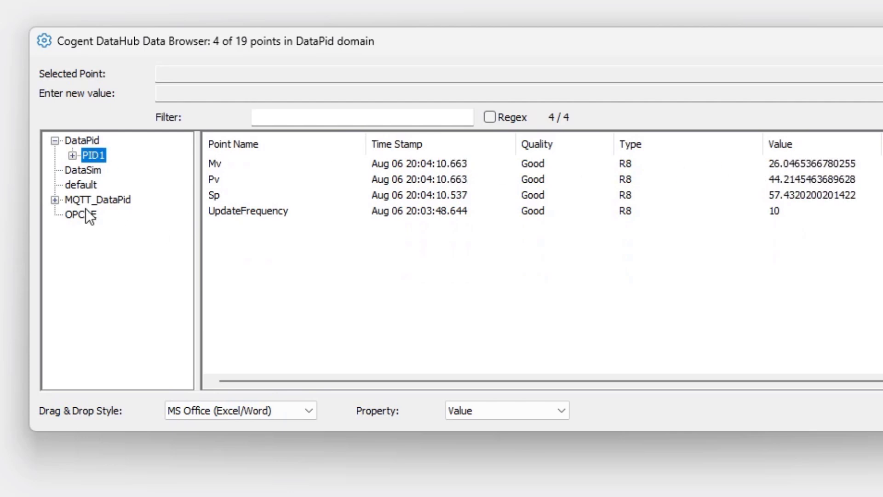
click(81, 170)
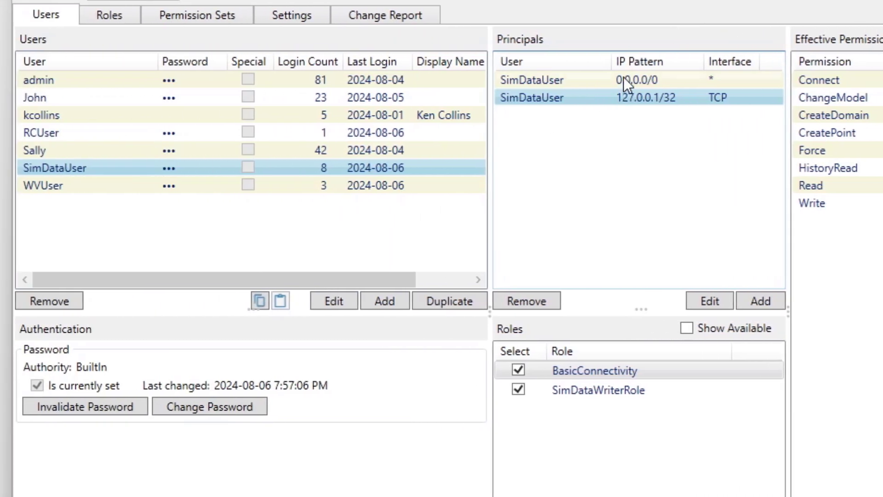
Edit the TCP principal, replacing the final 1 so its IP pattern reads 127.0.0.2/32
click(708, 300)
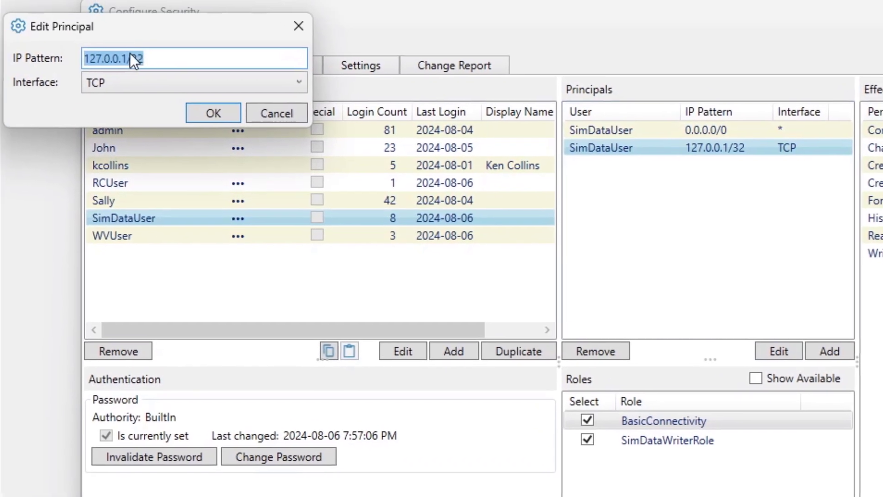
click(69, 16)
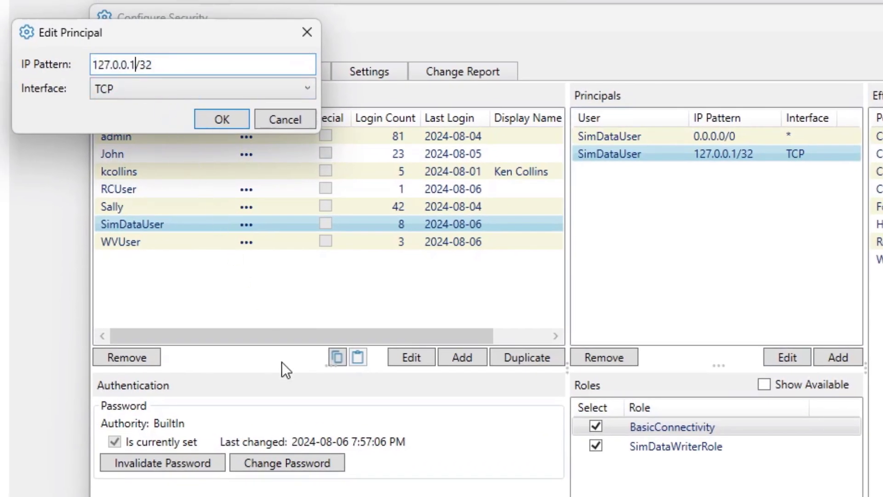
key(BackSpace)
text(2)
click(220, 119)
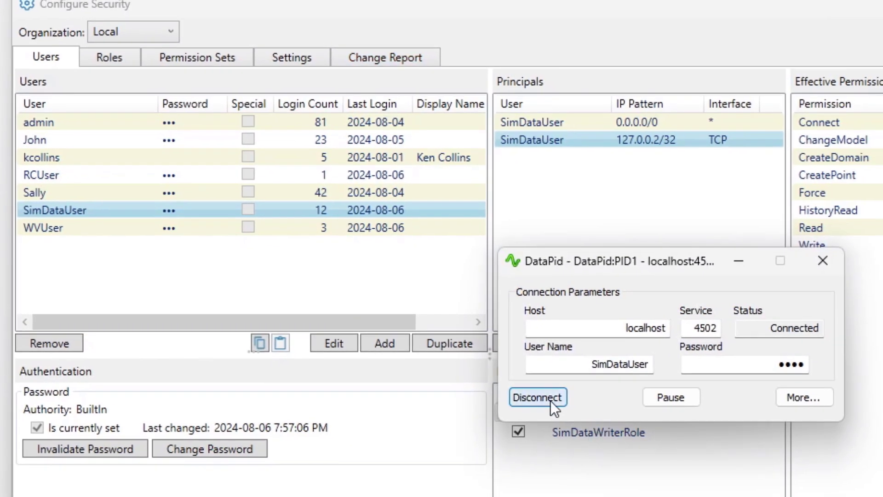
Disconnect and reconnect DataPid, which now fails under the 127.0.0.2/32 principal
click(627, 414)
click(550, 399)
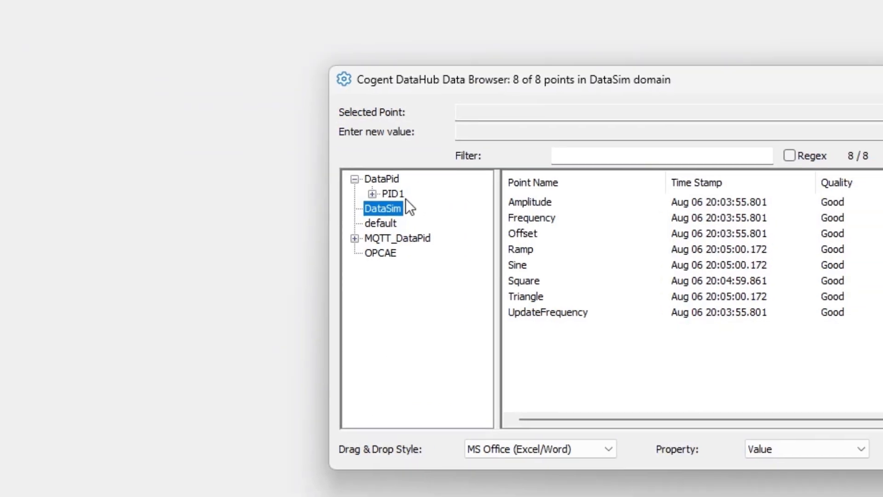
Compare the PID1 points' Not Connected quality with the DataSim points
click(430, 195)
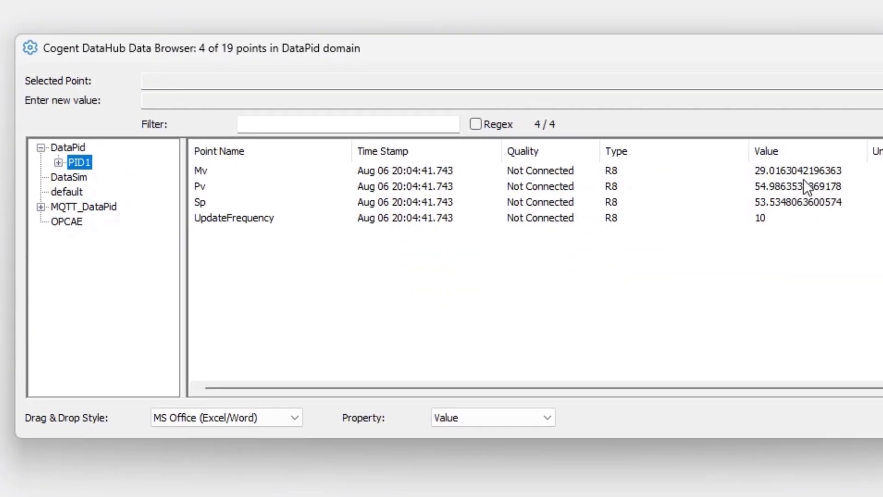
click(78, 176)
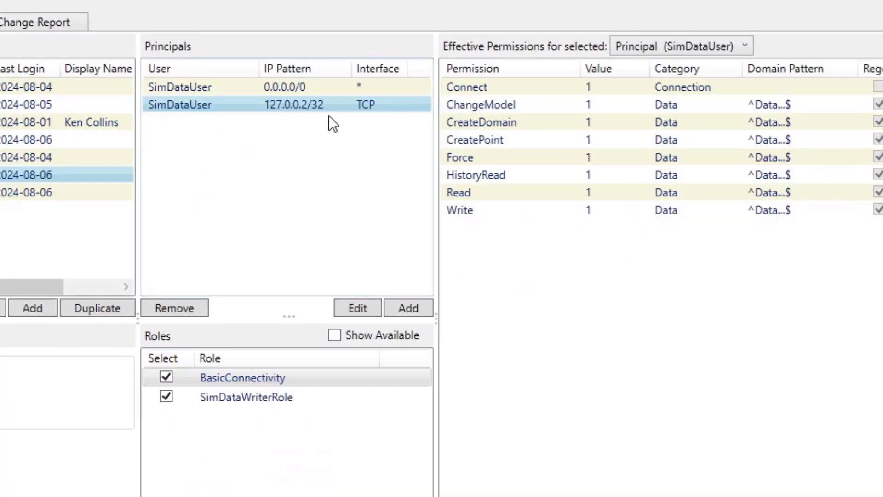
Change the TCP principal's IP pattern from 127.0.0.2/32 back to 127.0.0.1/32
click(358, 307)
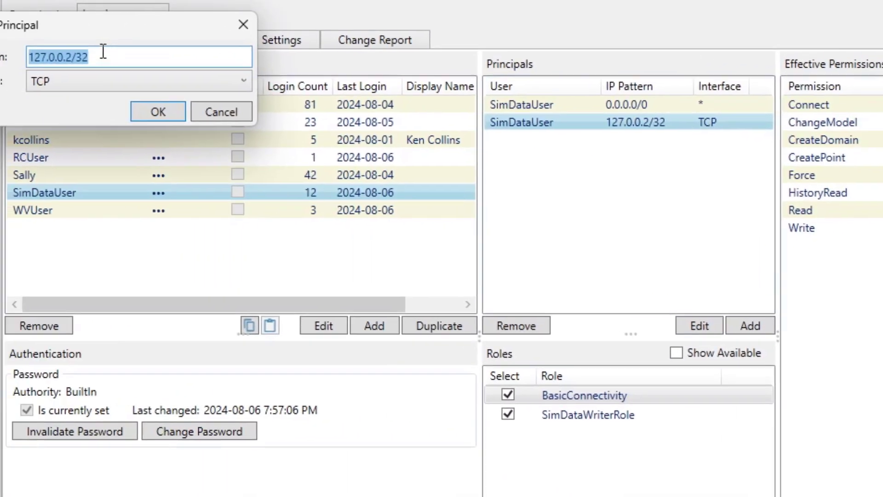
click(138, 60)
key(BackSpace)
text(1)
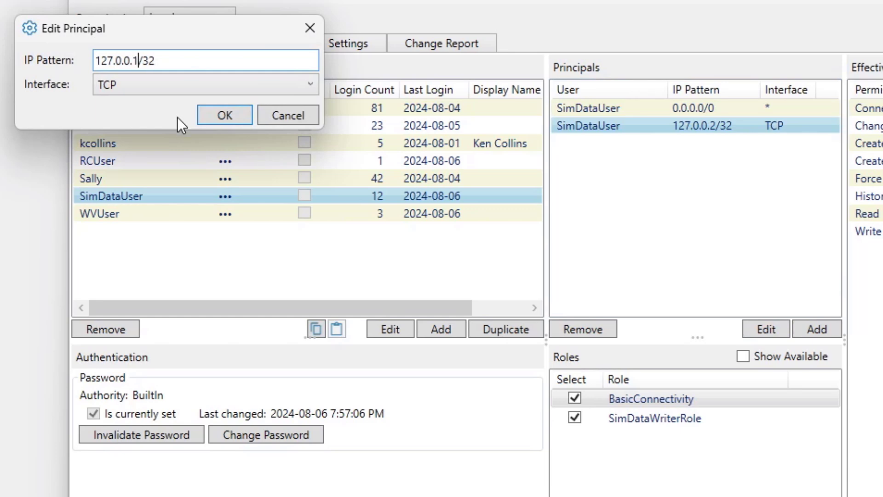
click(210, 110)
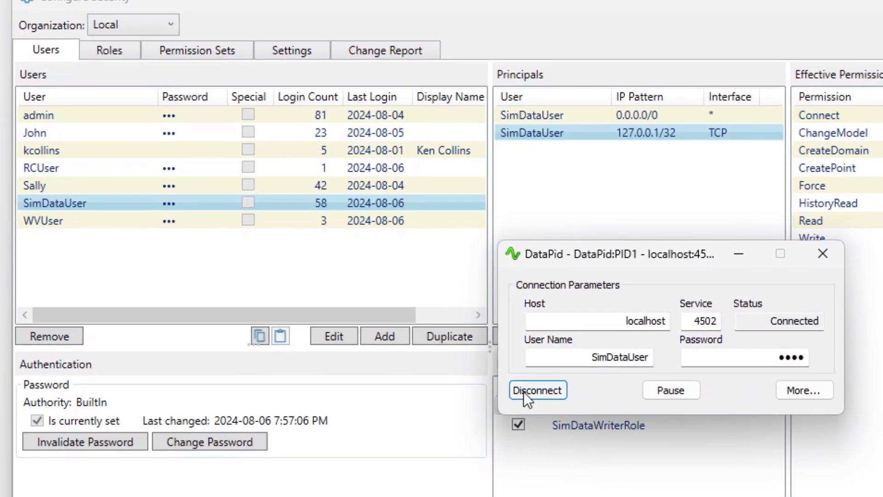
Disconnect and reconnect DataPid, then view the PID1 points in the Data Browser
click(579, 383)
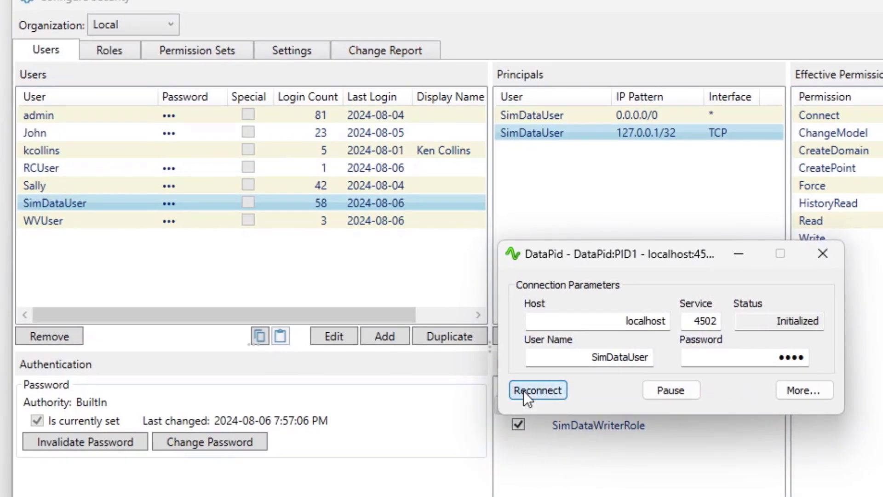
click(523, 390)
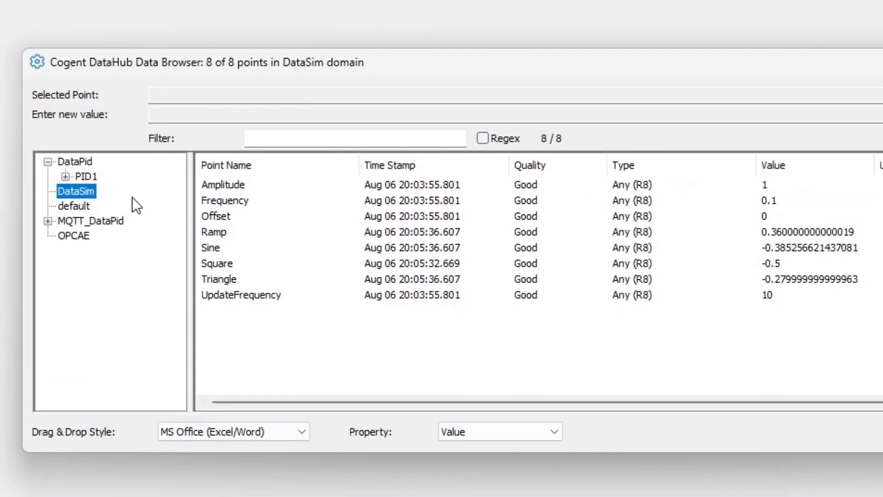
click(85, 176)
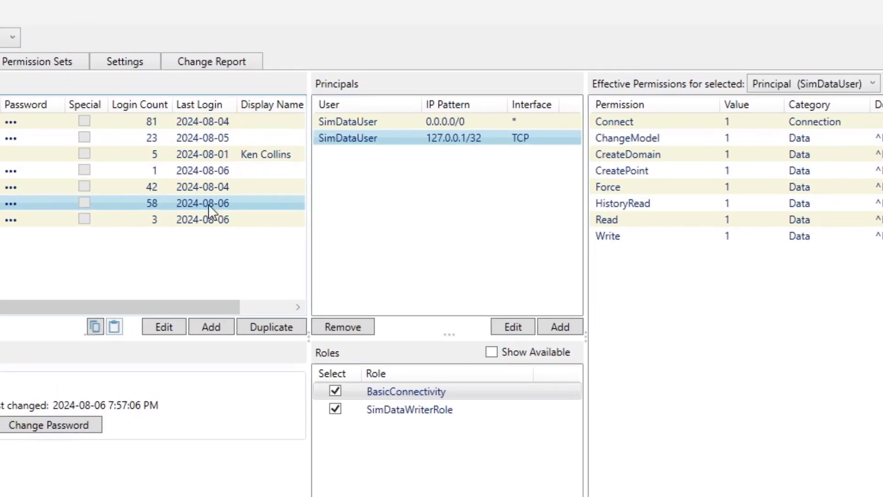
click(440, 123)
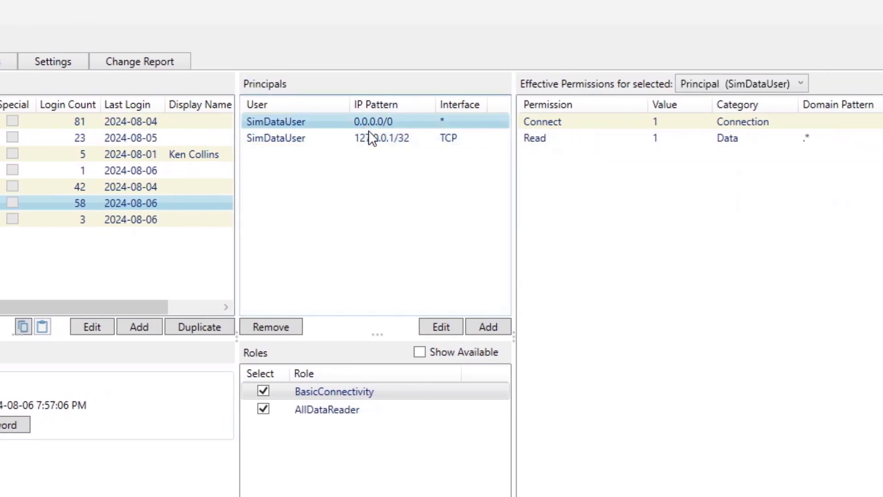
click(370, 140)
click(370, 124)
click(375, 139)
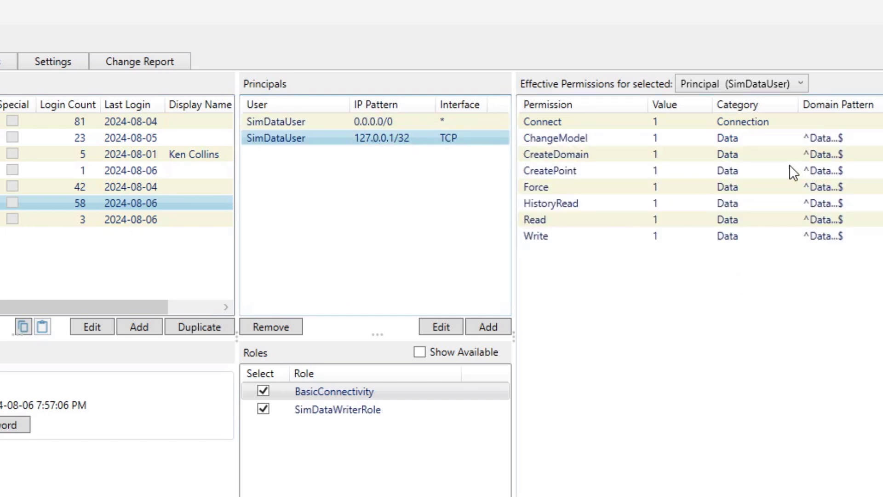